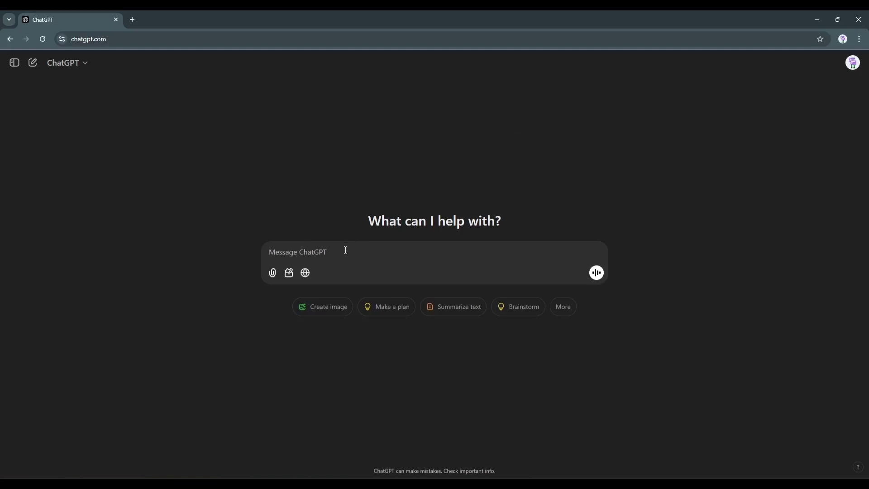
Step: Ask ChatGPT for a whiteboard-animation video script on managing your time effectively
type("I")
type(" want to create a video on \"How to manage your time effectively\" in whiteboard animation")
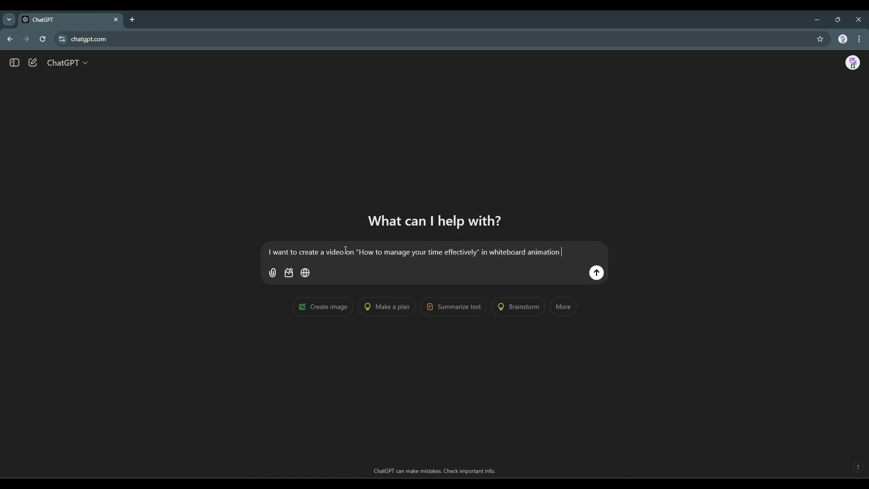
type("or handwriting animation. Can you please")
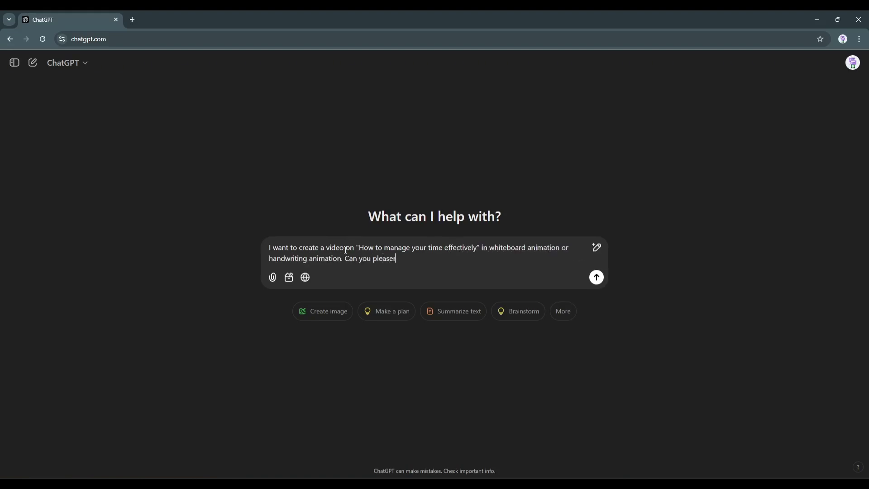
type("me?")
key("Return")
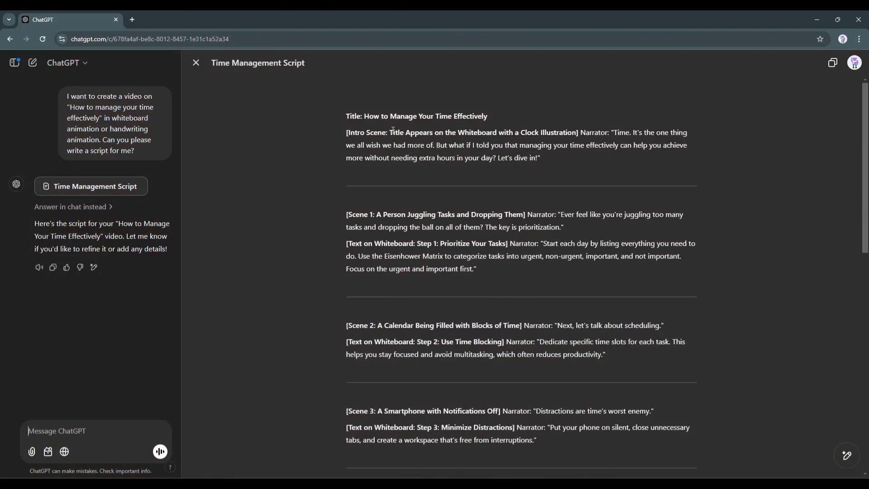
left_click_drag(393, 130, 541, 157)
left_click(416, 218)
Step: Review the generated Time Management Script, from Scene 6 narration back up to the intro
scroll(416, 218, "down", 4)
scroll(415, 219, "down", 7)
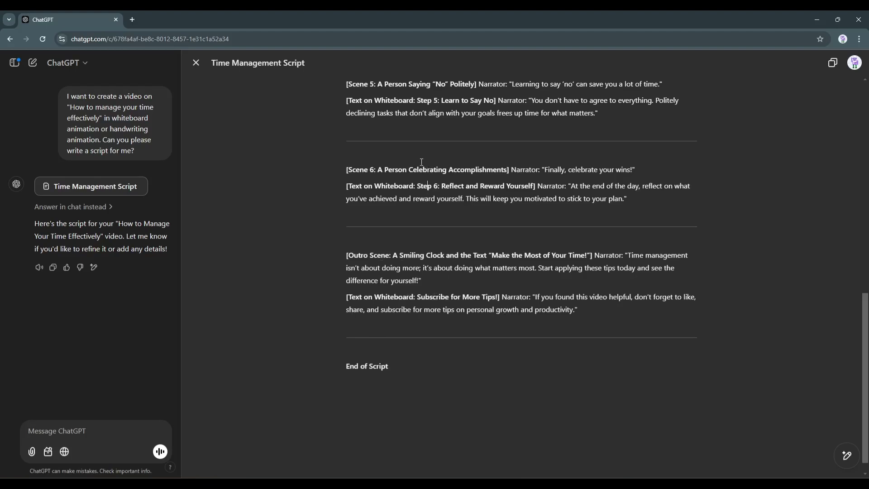
scroll(421, 162, "up", 1)
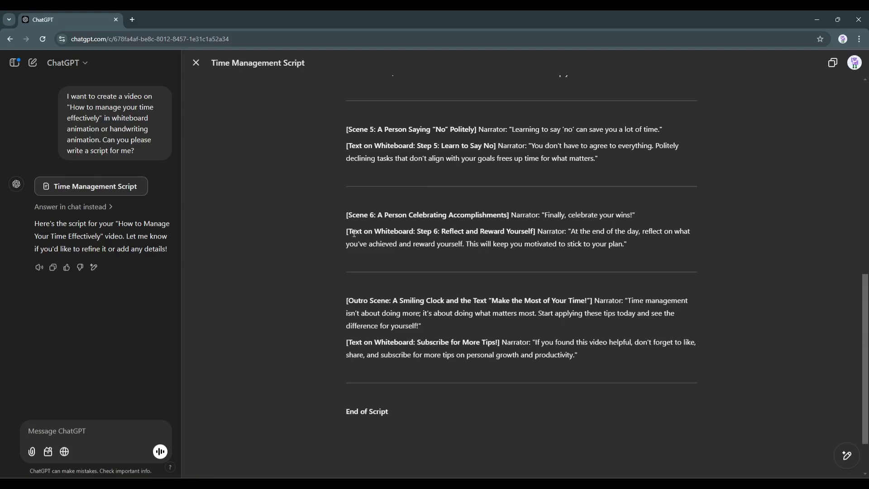
left_click_drag(405, 232, 464, 232)
left_click_drag(572, 232, 627, 244)
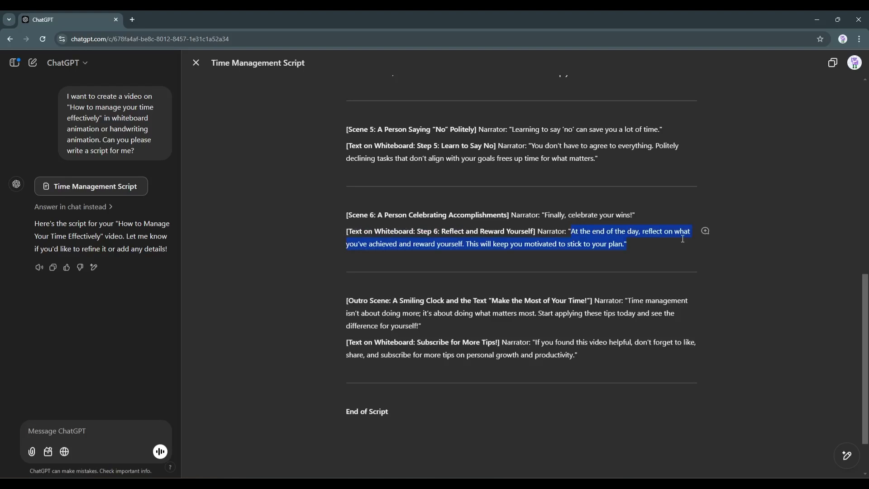
left_click(533, 250)
scroll(494, 193, "up", 2)
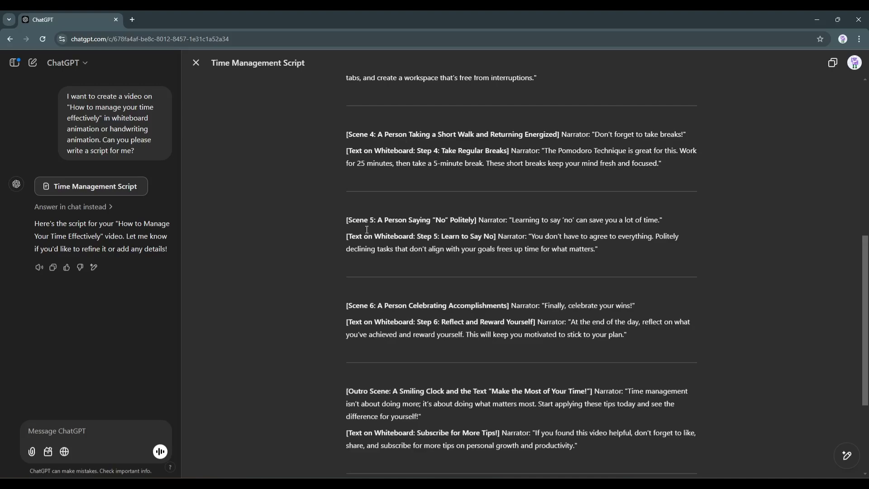
scroll(427, 227, "up", 7)
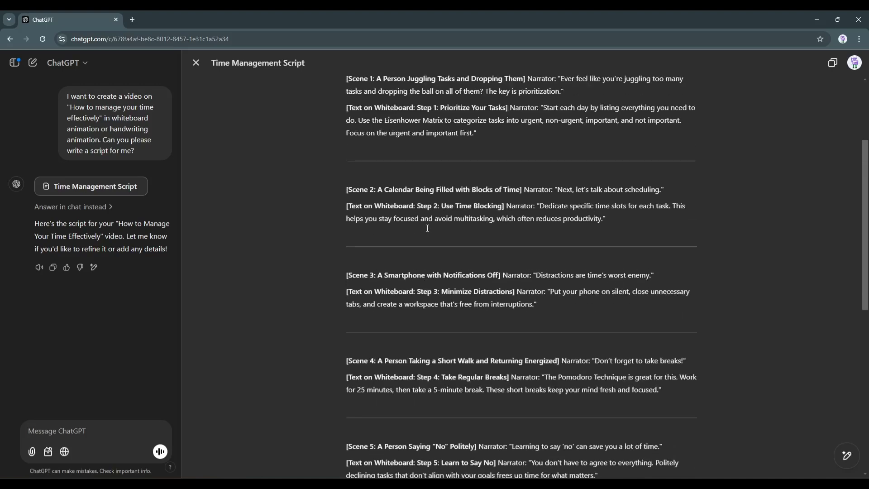
Step: Ask ChatGPT for AI image-generation prompts for every scene, to be animated later
type("I will c")
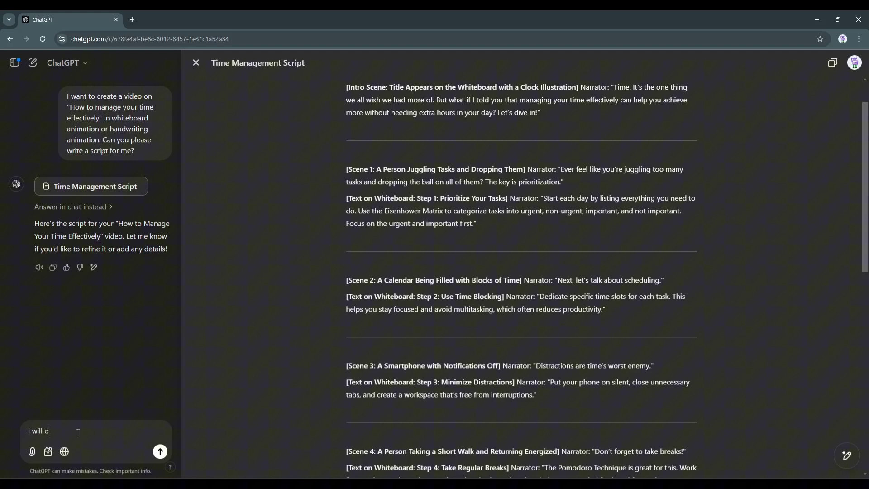
key("BackSpace")
key("BackSpace")
key("BackSpace")
type("irst of al")
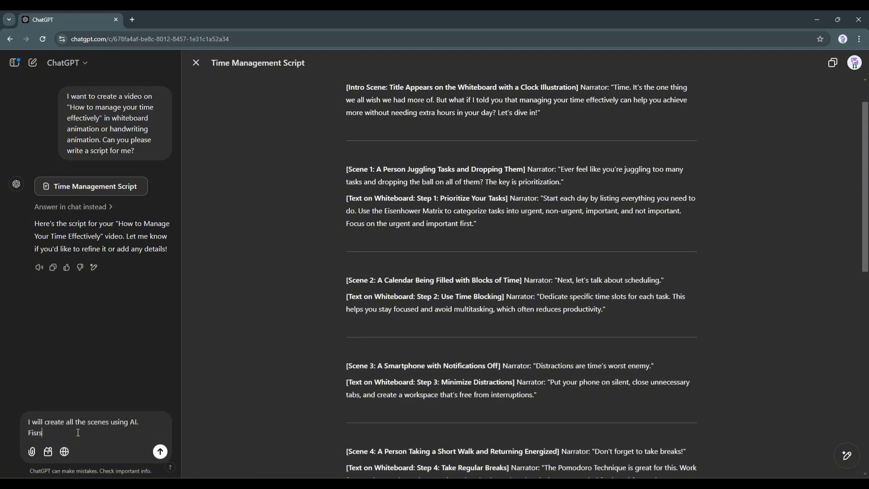
type("l, I will create images using an AI Image Generator.")
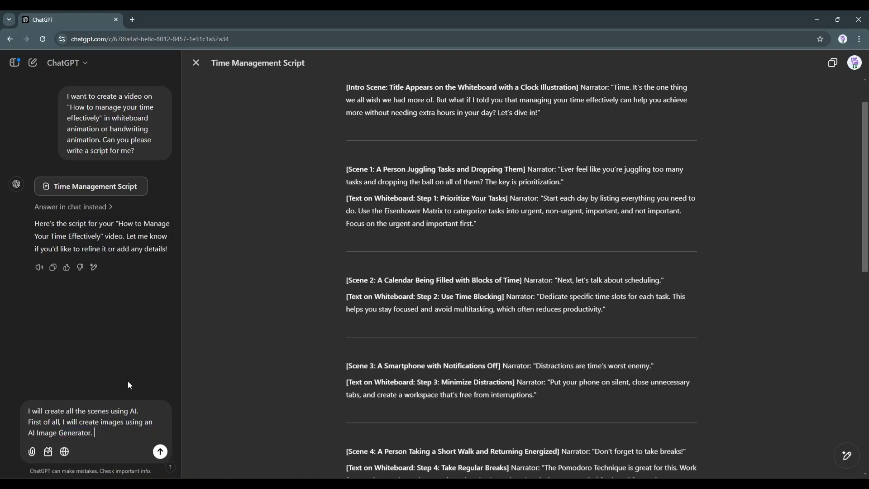
key("BackSpace")
key("BackSpace")
type("and then turn them into video")
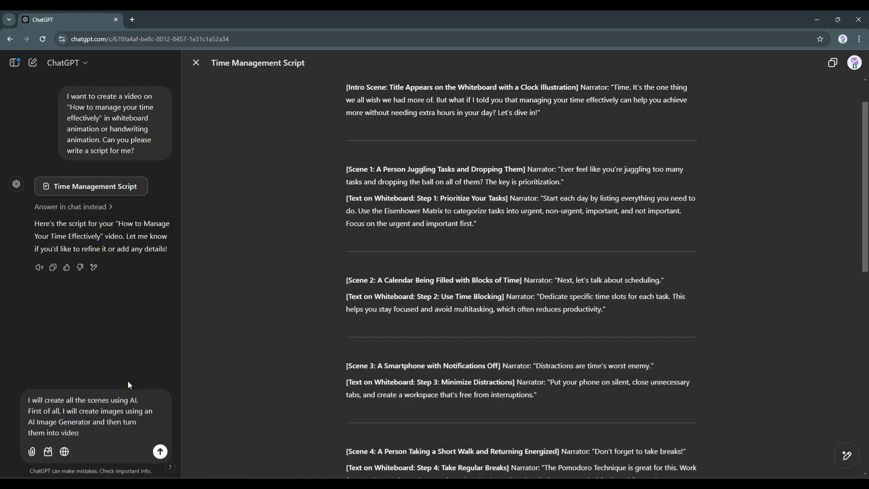
type(" or animate them. So, Can You please generate")
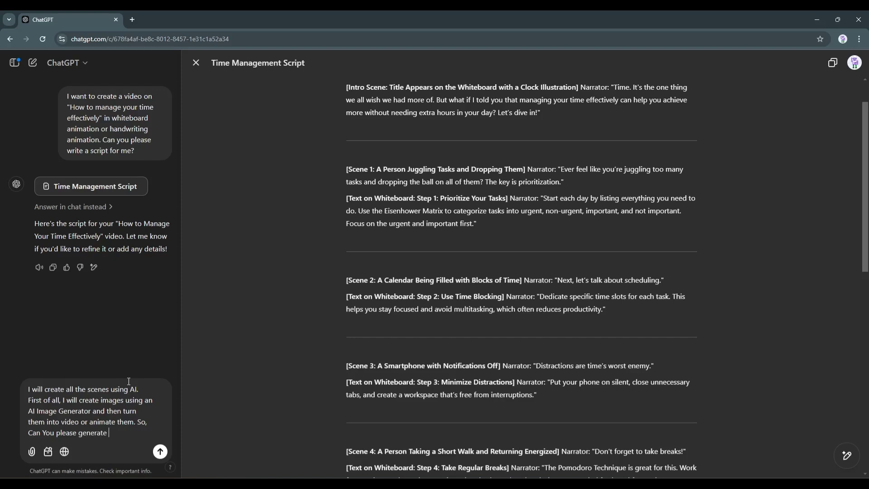
type(" perfect image gh")
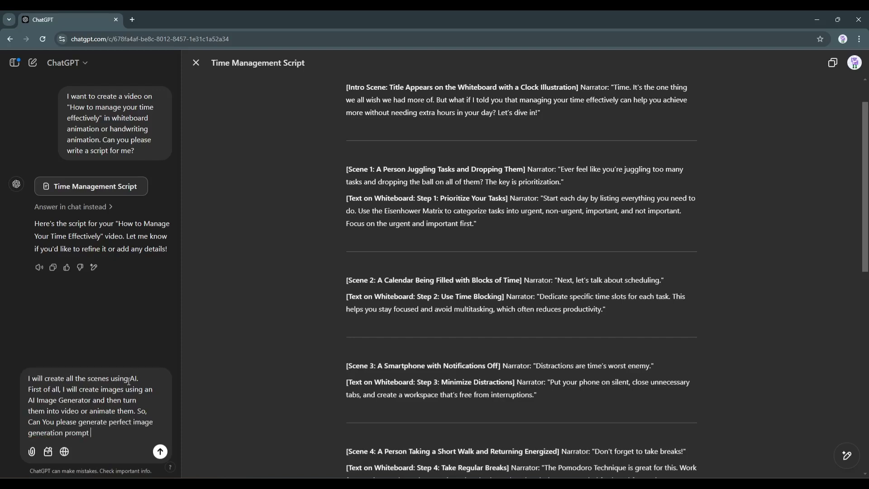
type("generate As many image as pos")
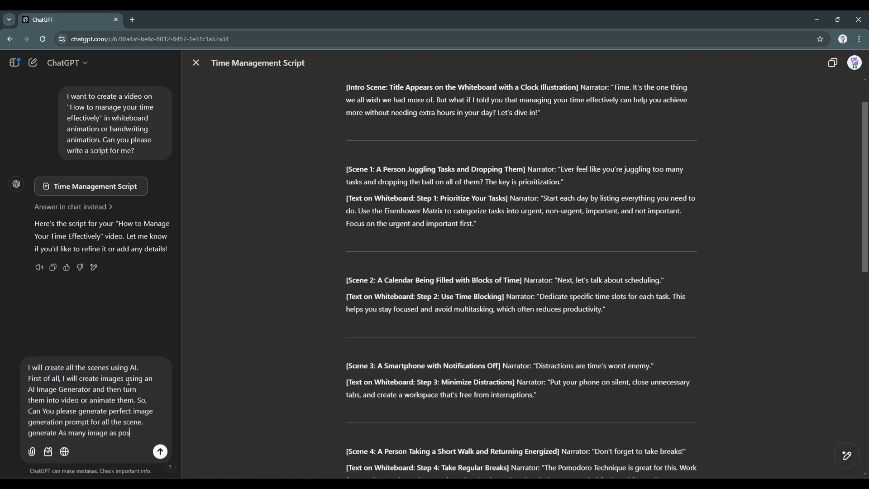
type("sible for every scene.")
key("Return")
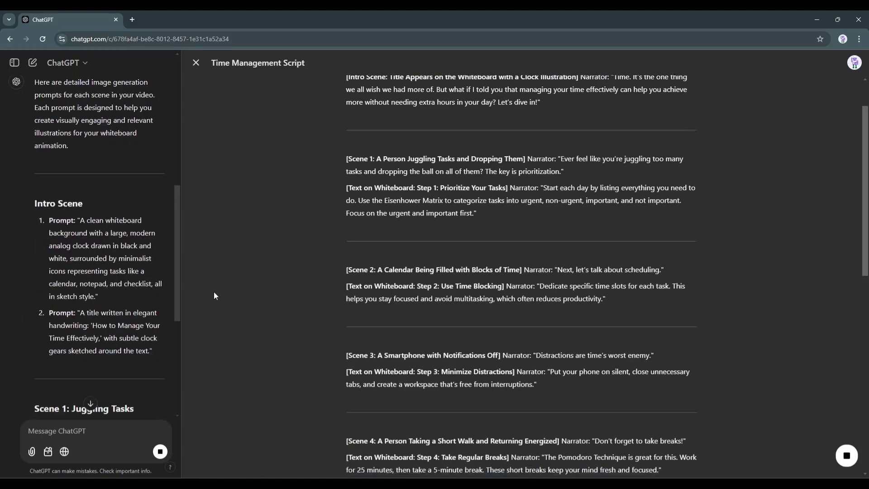
Step: Scroll through ChatGPT's per-scene whiteboard image prompts
scroll(214, 296, "down", 1)
scroll(77, 298, "down", 20)
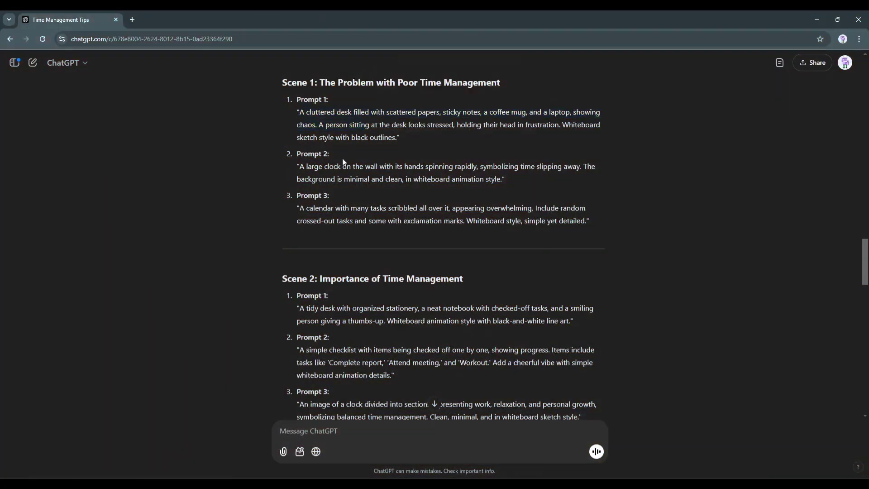
scroll(349, 167, "down", 15)
scroll(353, 177, "down", 3)
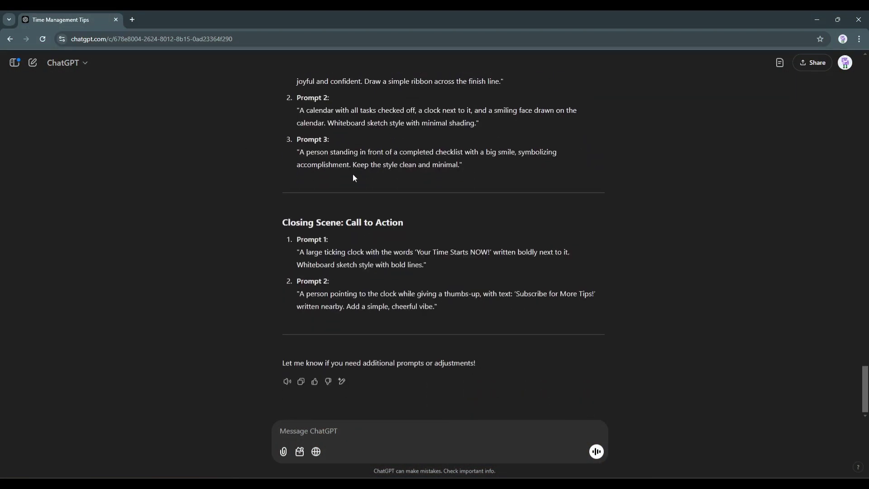
scroll(354, 175, "up", 10)
scroll(353, 169, "down", 4)
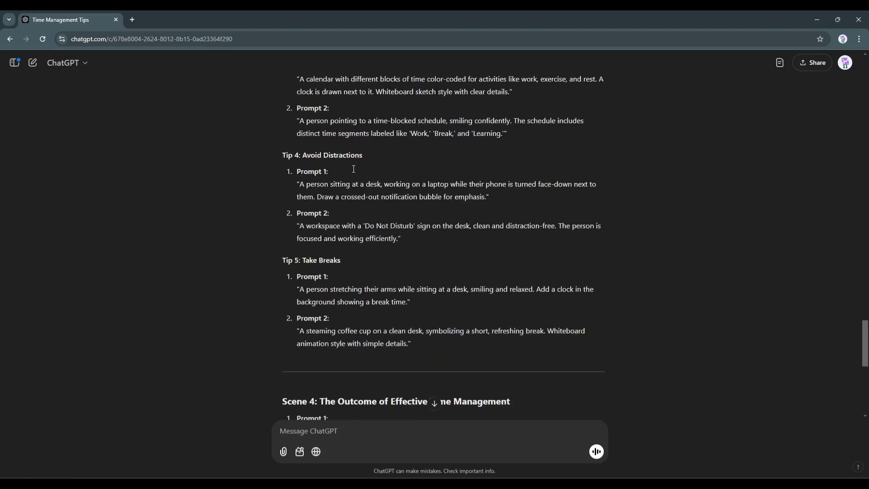
scroll(354, 170, "up", 11)
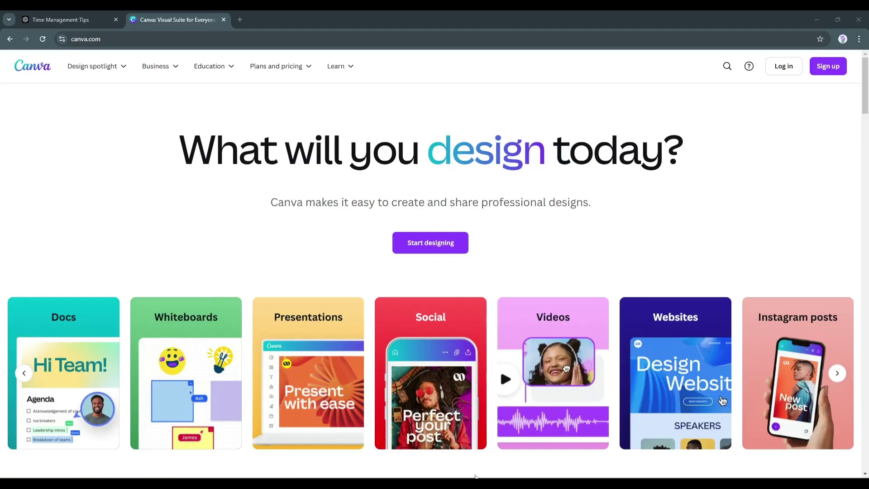
Step: From the Canva home page, start a custom-size design of 1920 × 1080 px
scroll(398, 205, "down", 15)
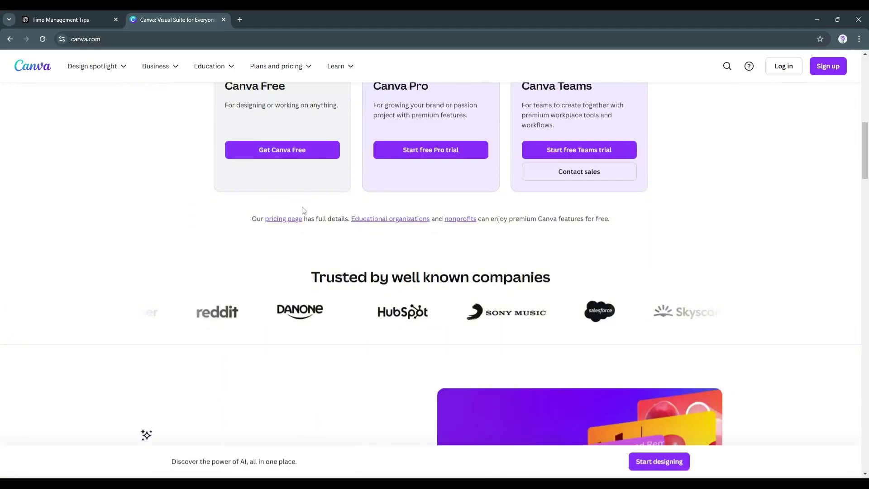
scroll(298, 210, "up", 12)
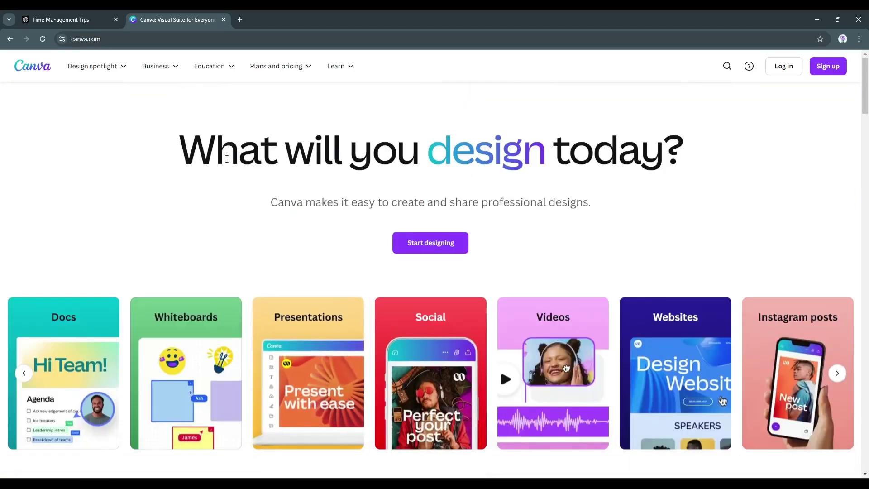
scroll(253, 159, "down", 2)
scroll(253, 158, "down", 5)
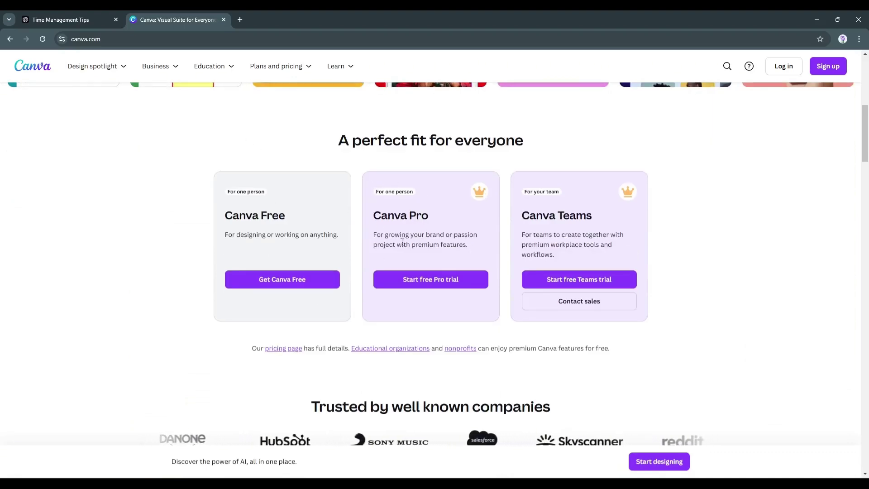
left_click(396, 280)
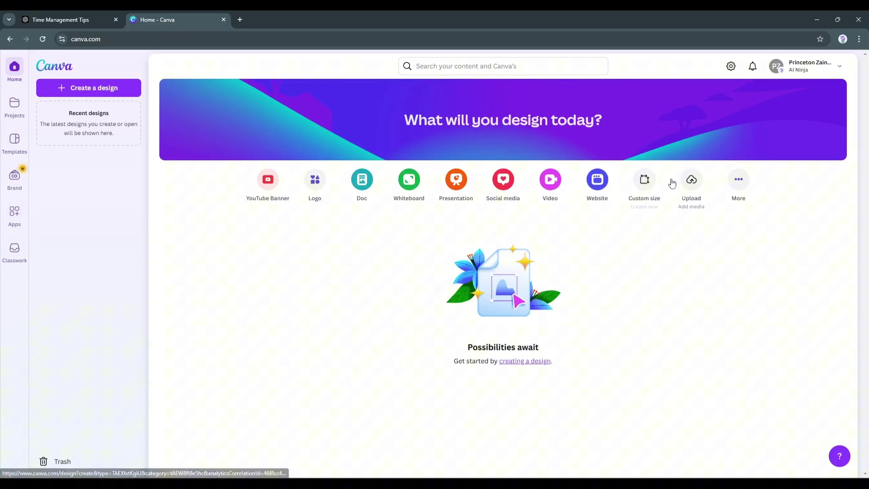
left_click(645, 180)
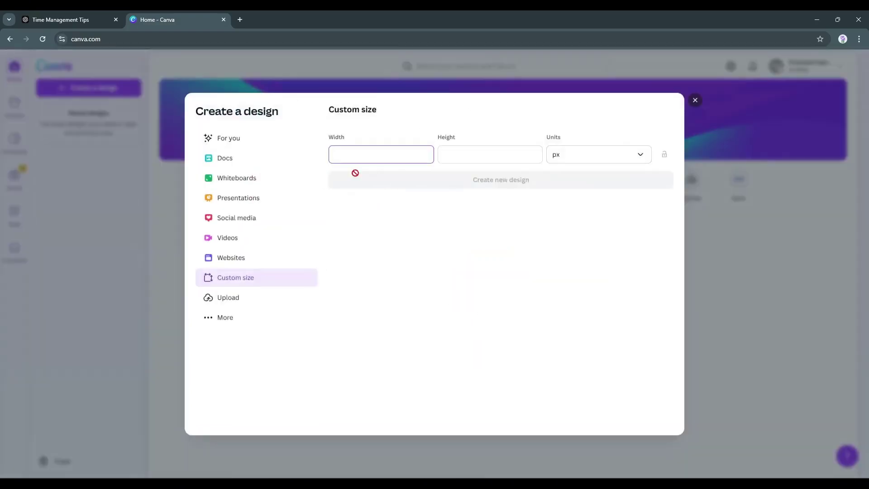
type("1")
key("Tab")
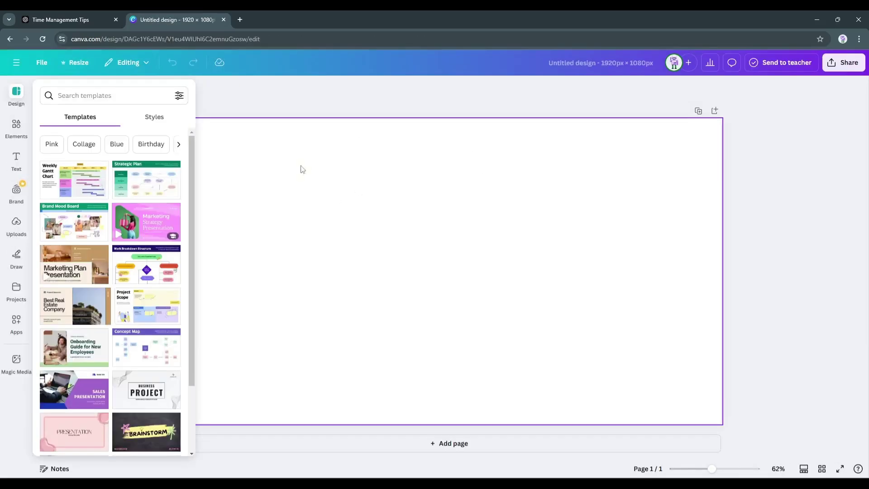
Step: Open the Magic Media app from Apps and set it to generate Graphics
left_click(302, 169)
left_click(16, 323)
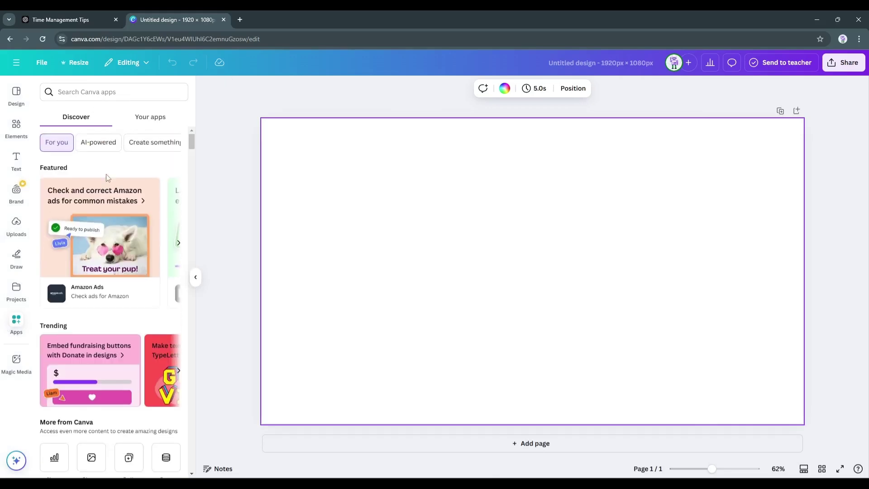
left_click(109, 92)
type("Magic media")
key("Return")
left_click(53, 126)
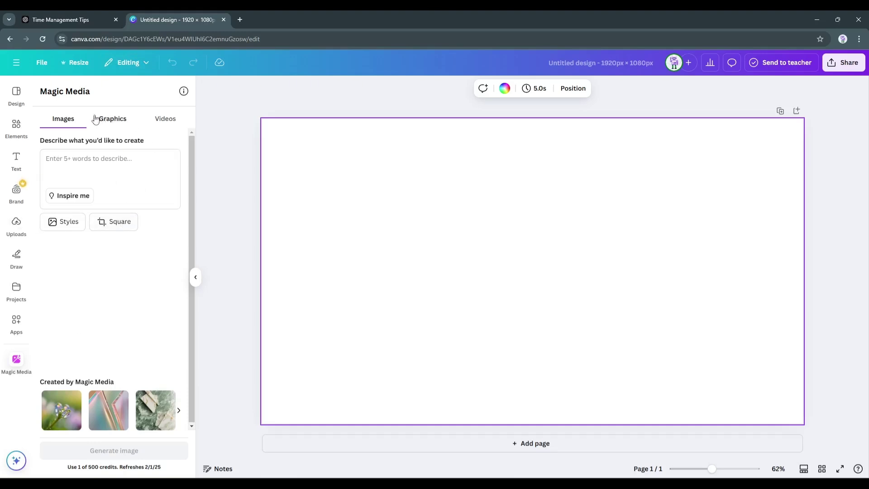
left_click(94, 168)
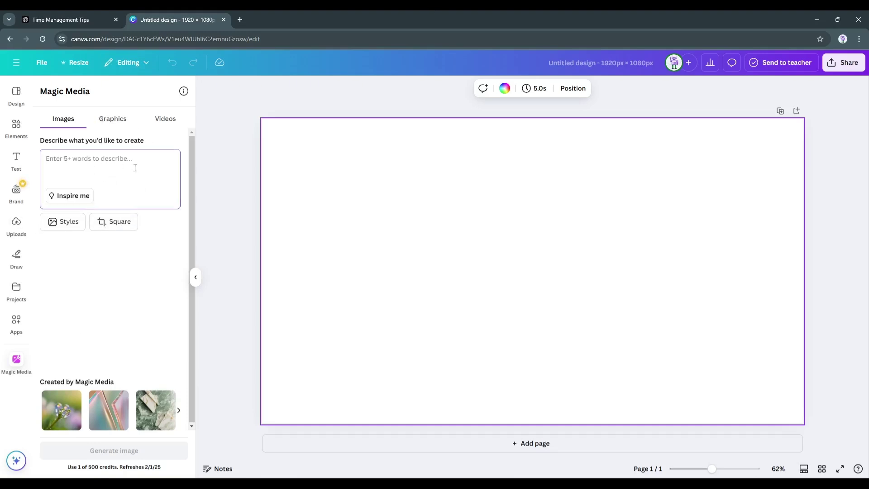
left_click(113, 119)
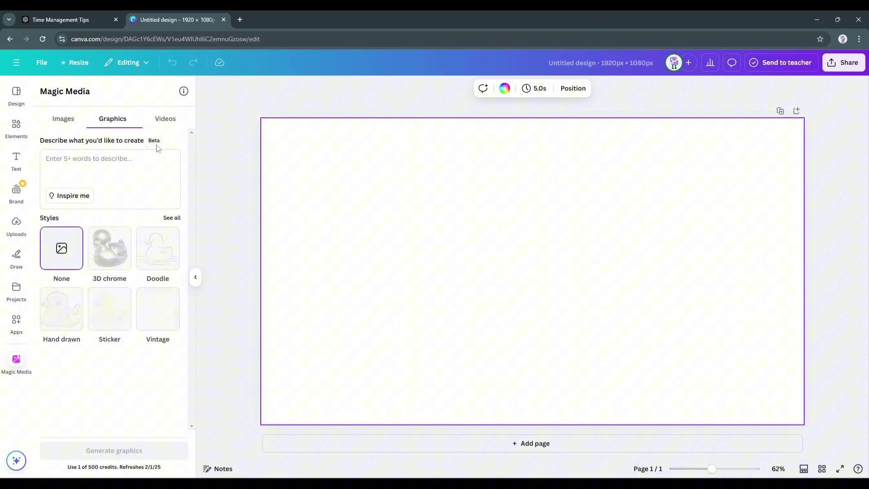
left_click(170, 120)
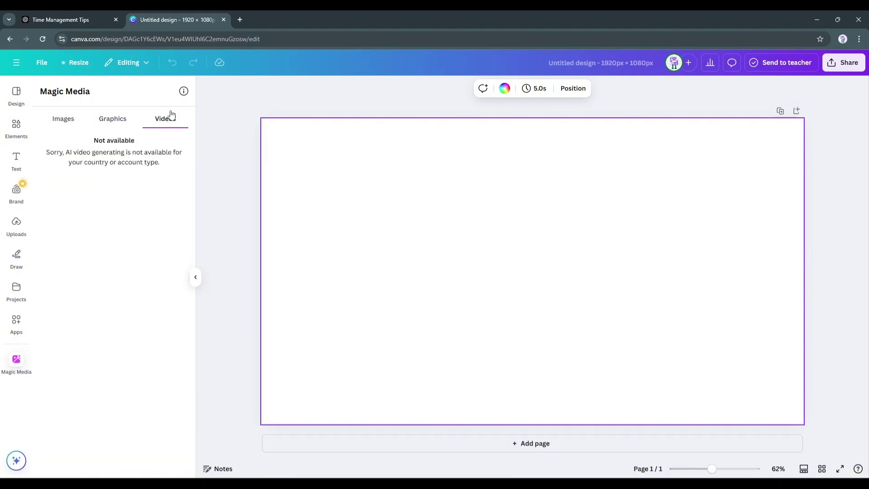
left_click(113, 120)
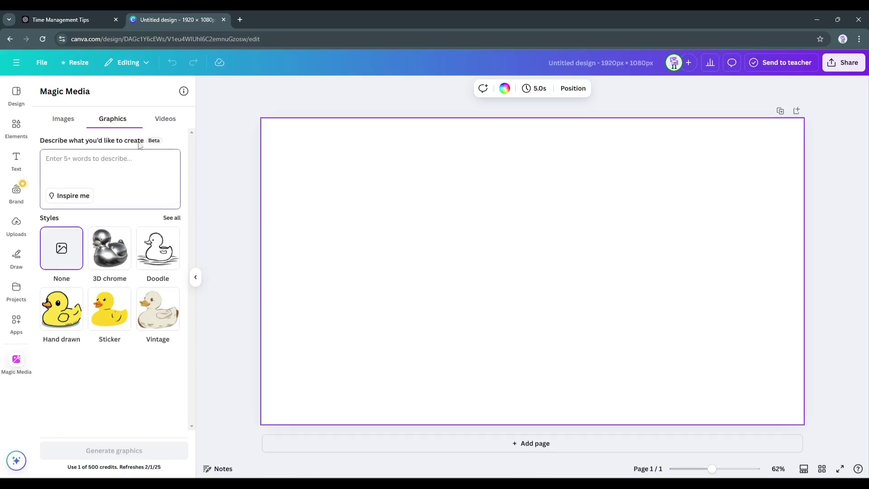
Step: Copy Scene 1 Prompt 1 from ChatGPT into the Magic Media description
left_click(68, 19)
scroll(362, 181, "up", 7)
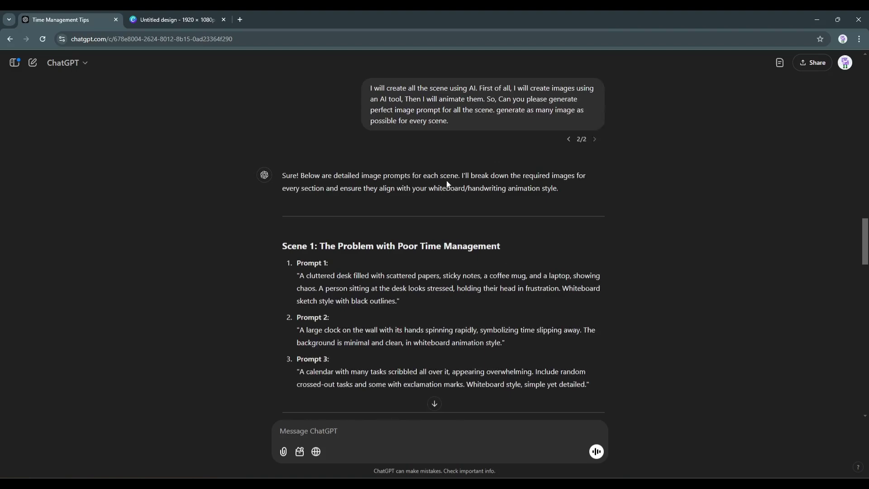
scroll(360, 177, "down", 2)
left_click_drag(300, 187, 401, 216)
key("ctrl+c")
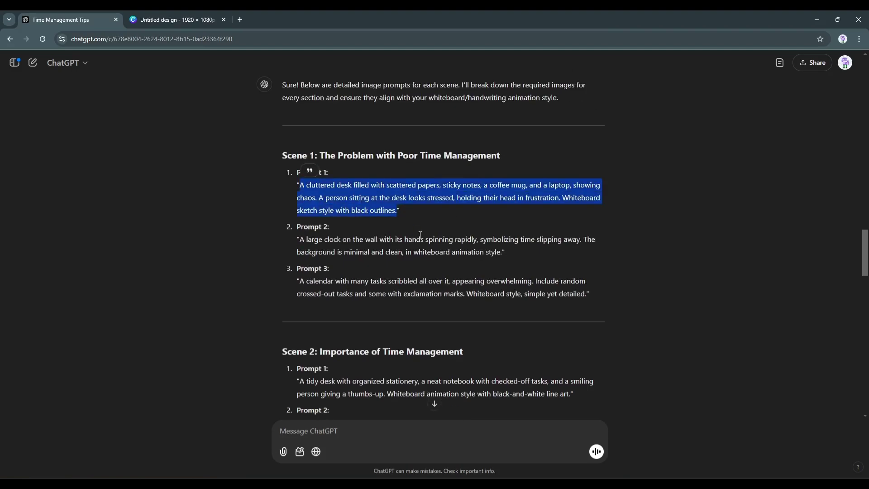
left_click(177, 19)
key("ctrl+v")
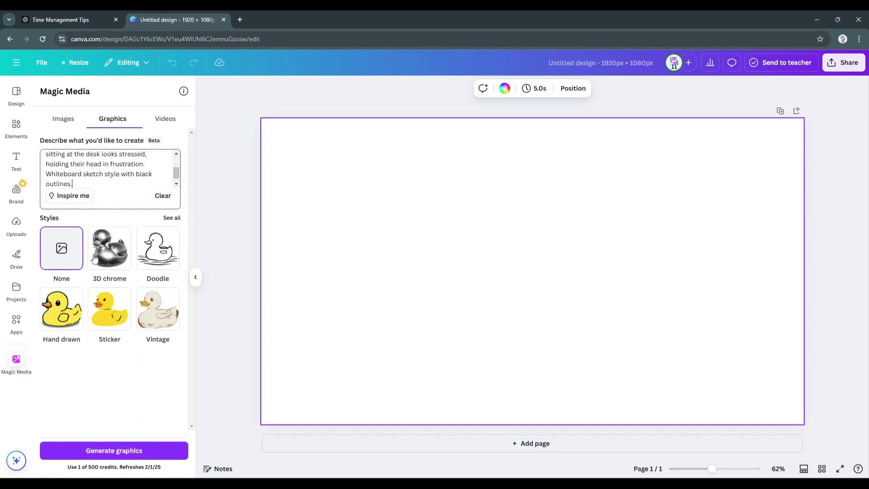
Step: Choose the Hand drawn style and generate the cluttered-desk graphics
left_click(121, 262)
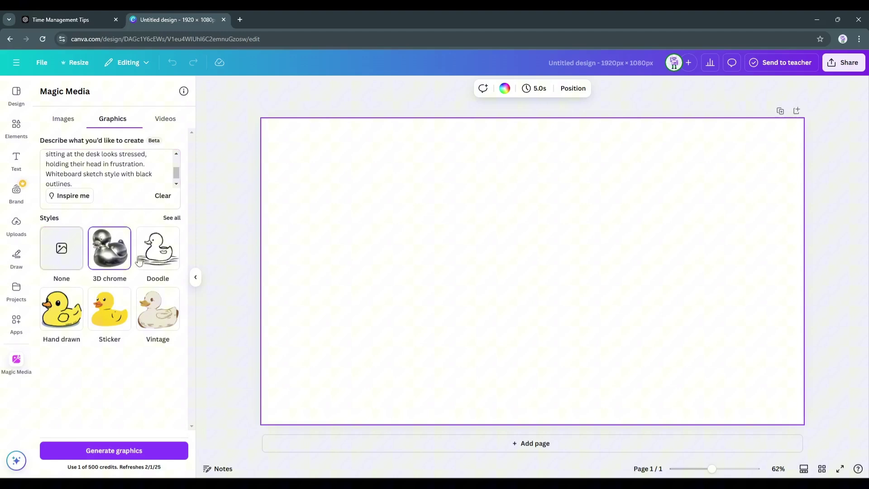
left_click(174, 258)
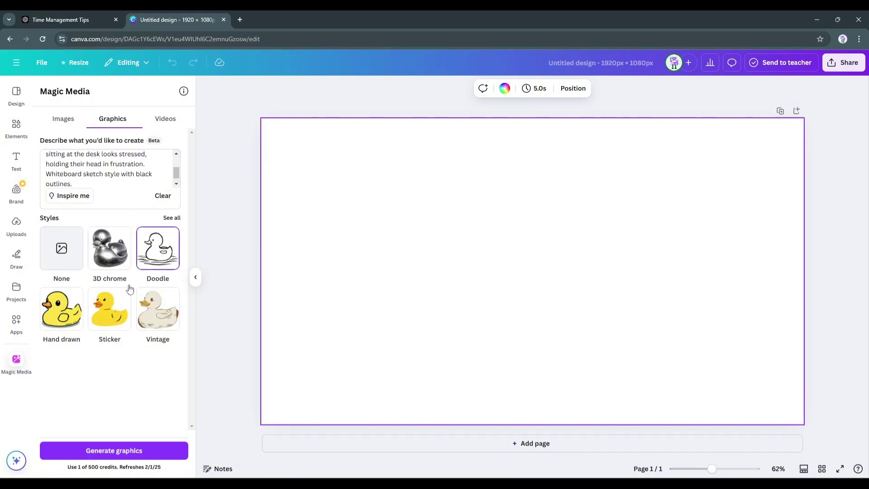
left_click(64, 317)
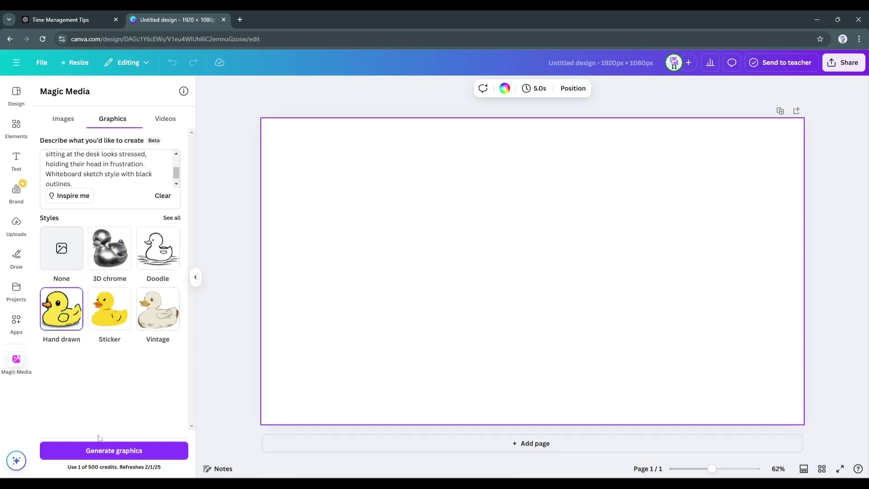
left_click(134, 453)
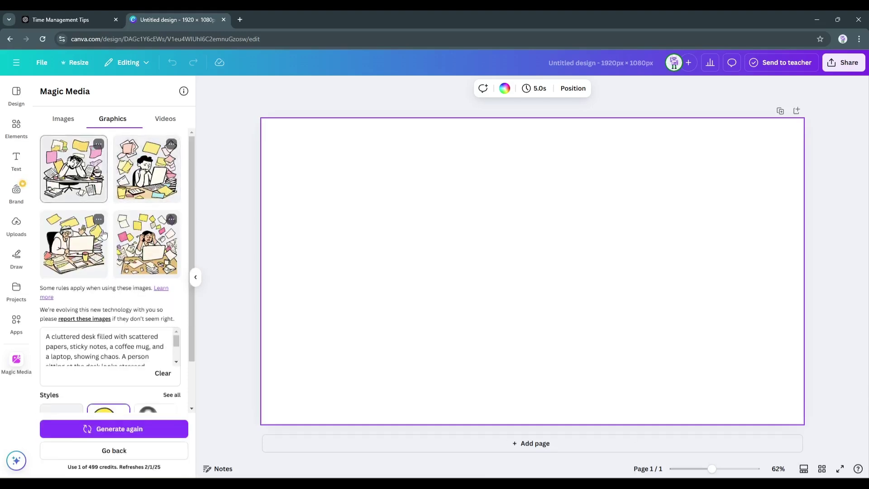
Step: Move the desk illustration up-left and enlarge it to 949 × 915 on page 1
scroll(106, 340, "down", 1)
scroll(106, 339, "up", 3)
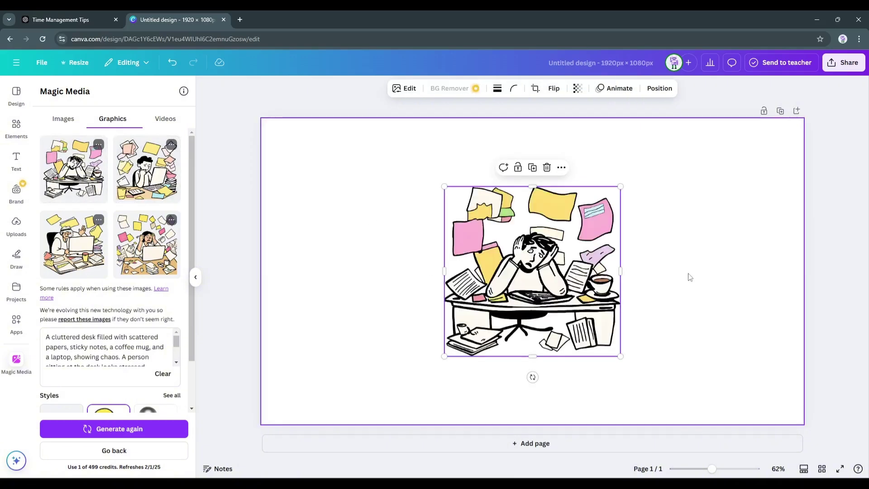
left_click_drag(532, 271, 494, 223)
left_click_drag(582, 310, 717, 414)
left_click(733, 326)
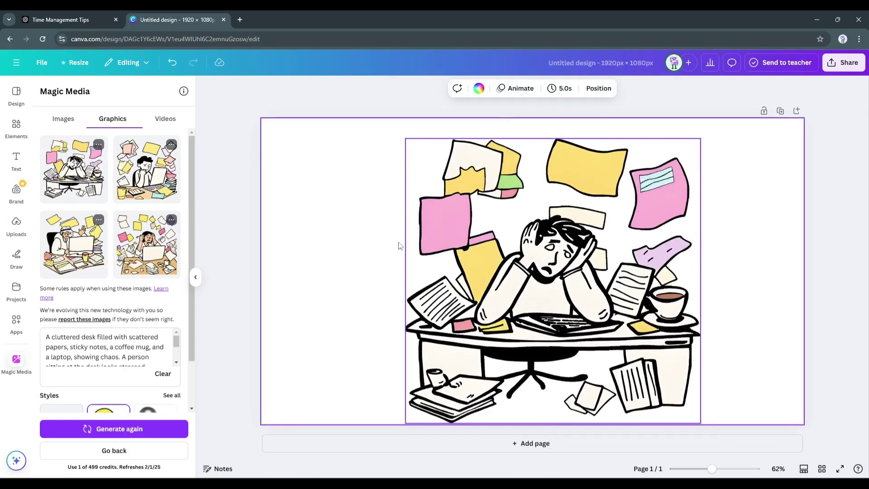
Step: Paste the clock prompt from ChatGPT into Magic Media and generate graphics
left_click(63, 20)
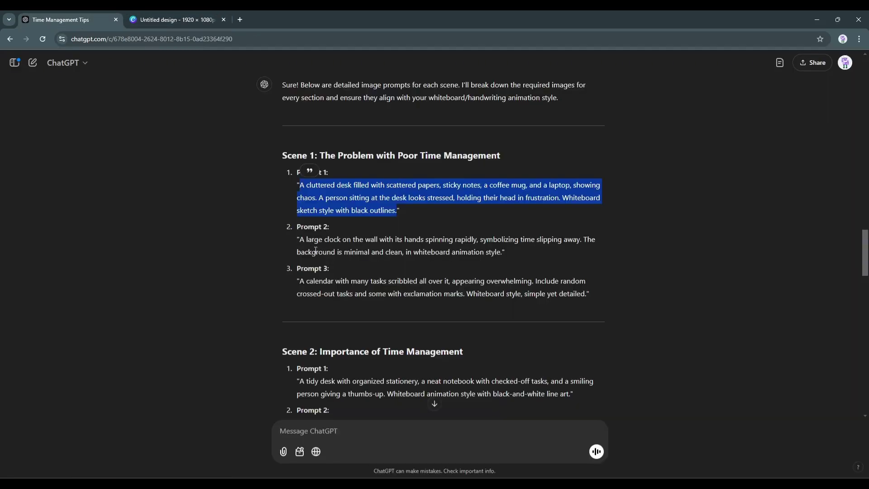
left_click_drag(300, 239, 503, 252)
key("ctrl+c")
left_click(174, 19)
scroll(172, 406, "down", 2)
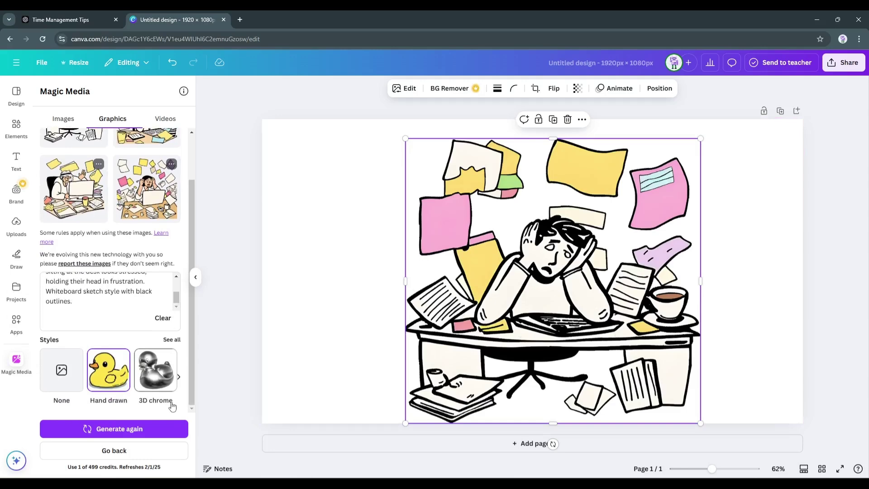
key("ctrl+v")
left_click(113, 448)
Step: Add a second page, shift the desk left and place a shrunken clock at page 1's upper right
left_click(532, 444)
scroll(502, 361, "up", 3)
left_click(766, 370)
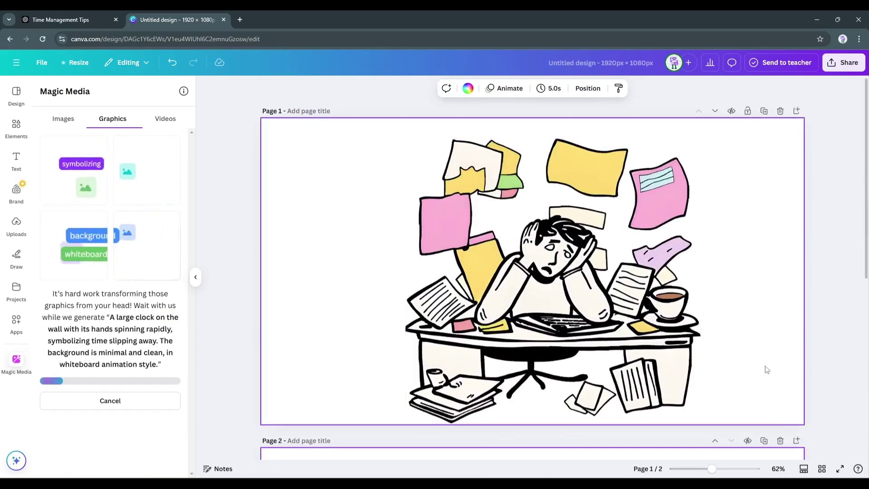
left_click_drag(546, 307, 458, 307)
left_click(68, 173)
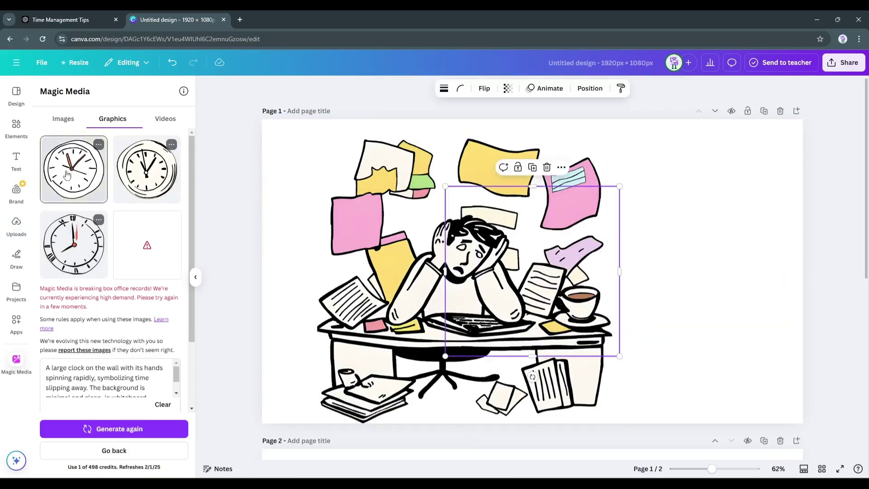
left_click_drag(532, 271, 700, 211)
left_click_drag(788, 297, 739, 248)
Step: Generate calendar graphics from Prompt 3 and place one on page 1
left_click(82, 19)
left_click_drag(300, 281, 589, 293)
key("ctrl+c")
left_click(177, 19)
left_click(110, 168)
key("ctrl+v")
left_click(110, 450)
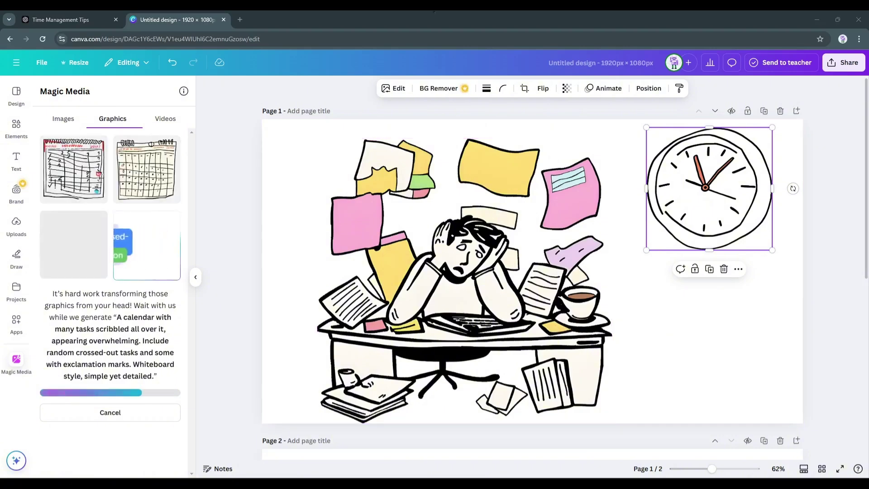
left_click_drag(146, 169, 697, 322)
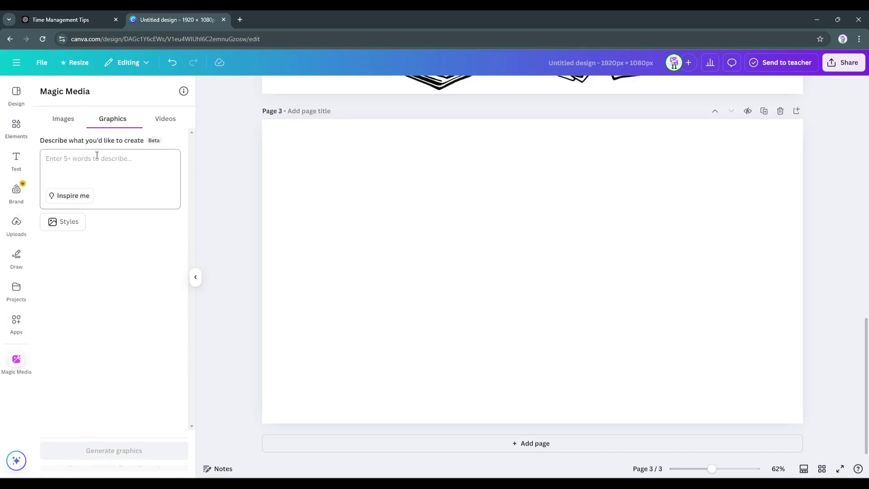
Step: Add a blank third page and generate Hand drawn graphics for the thumbs-up desk scene
left_click(97, 153)
key("ctrl+v")
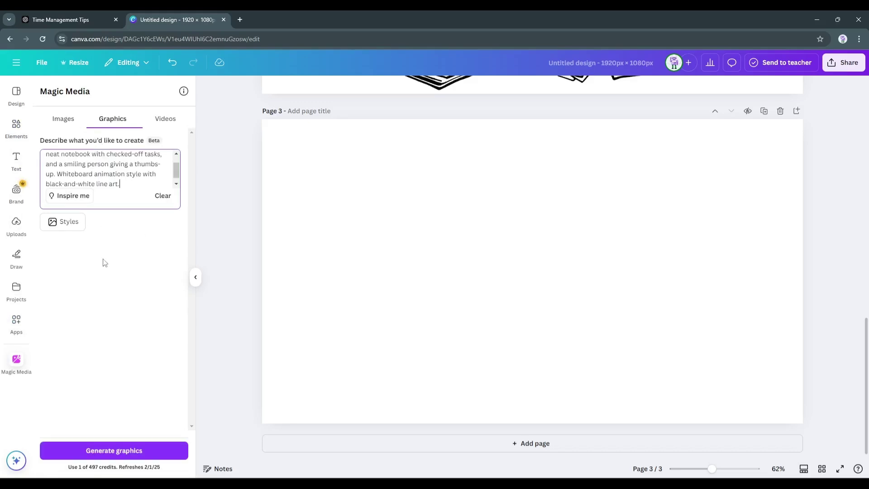
left_click(72, 223)
left_click(62, 291)
scroll(104, 169, "down", 2)
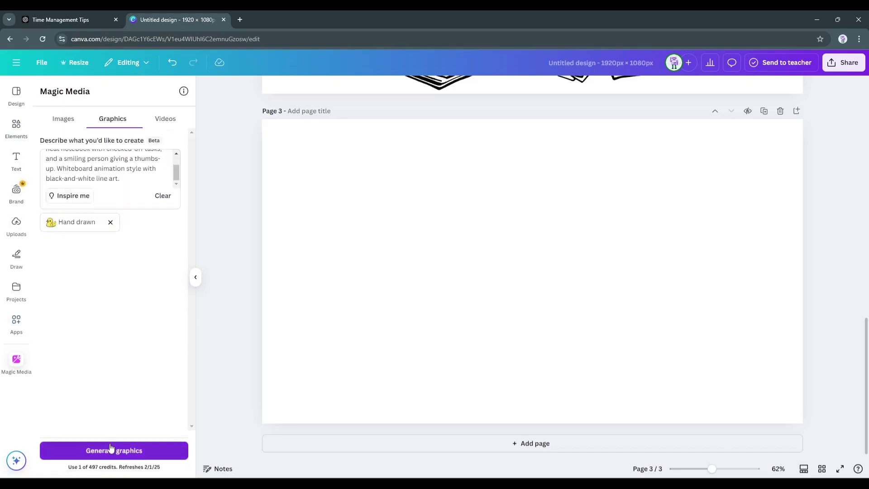
left_click(16, 360)
left_click(112, 429)
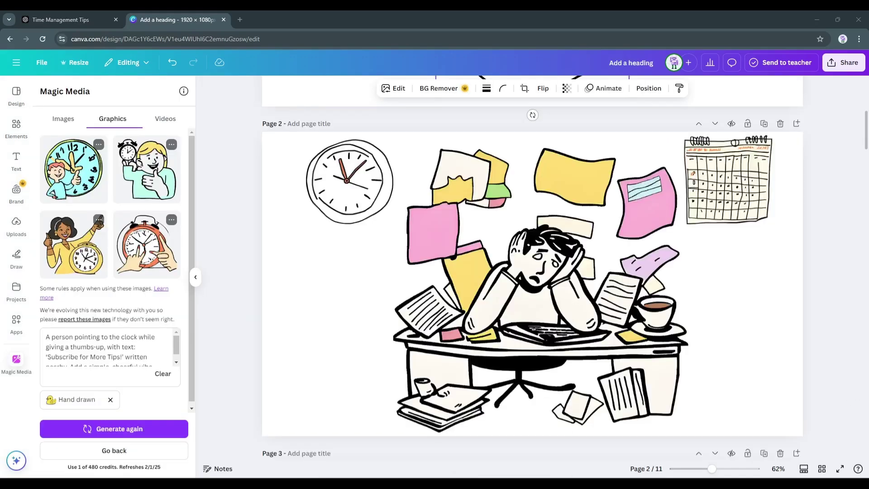
Step: Download all 11 pages of the design as PNG images
scroll(845, 246, "down", 20)
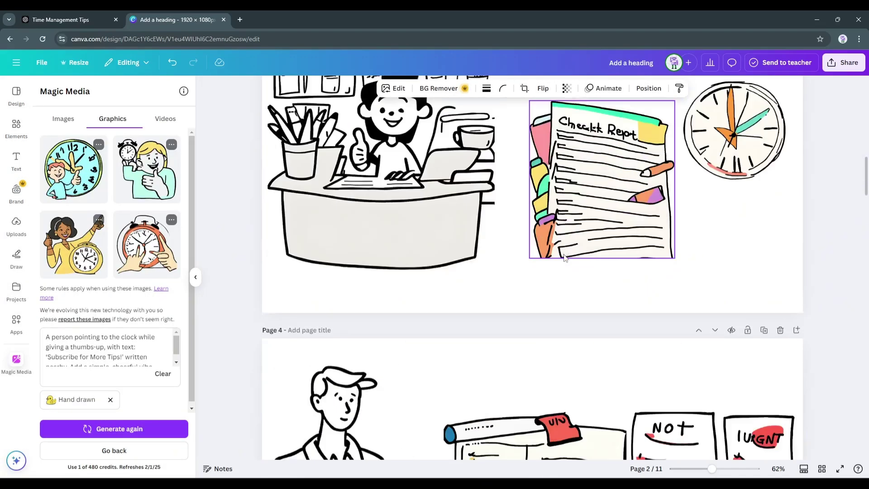
scroll(536, 258, "down", 10)
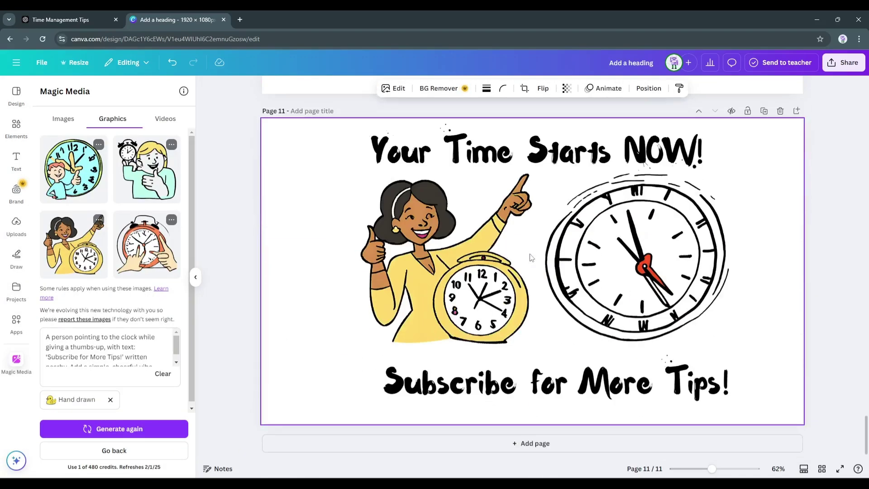
left_click(843, 63)
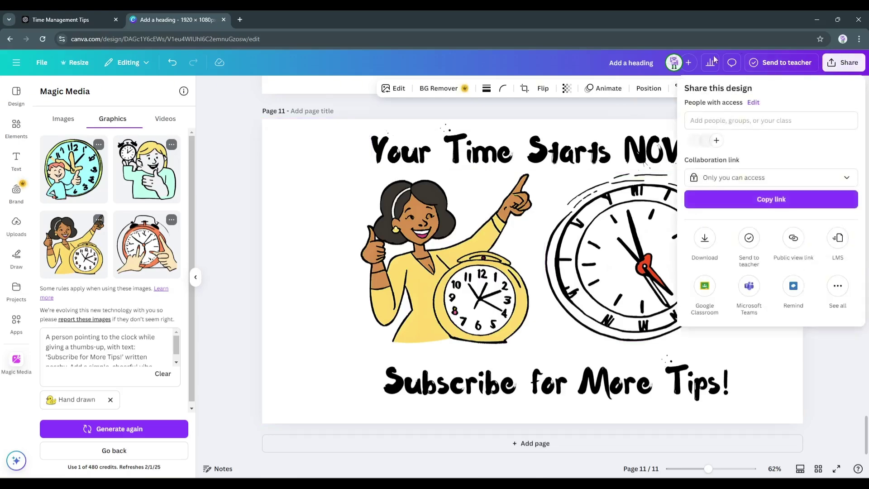
left_click(704, 238)
left_click(770, 126)
left_click(770, 174)
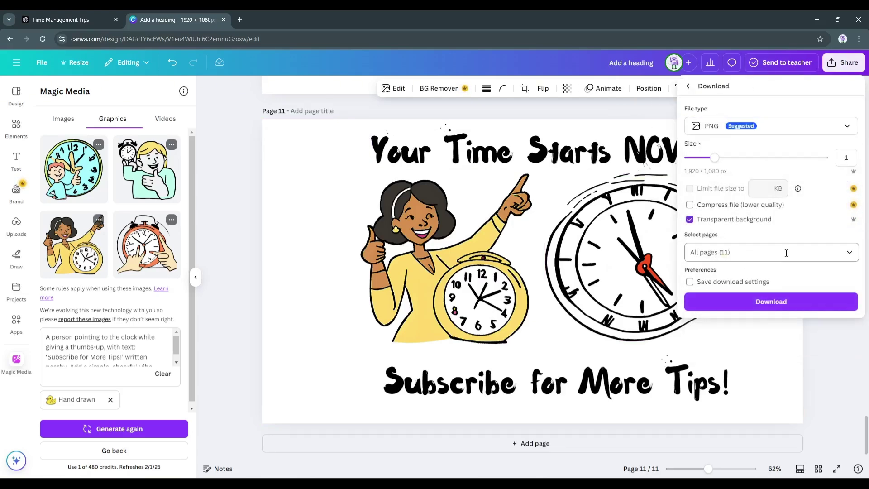
left_click(770, 301)
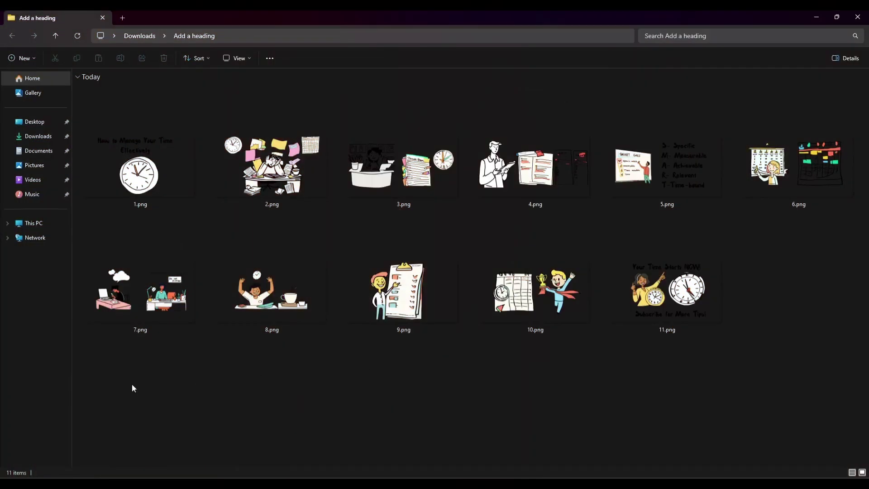
Step: Check the eleven downloaded PNGs in File Explorer, then bring up Canva's file options
left_click_drag(132, 388, 770, 270)
left_click(770, 269)
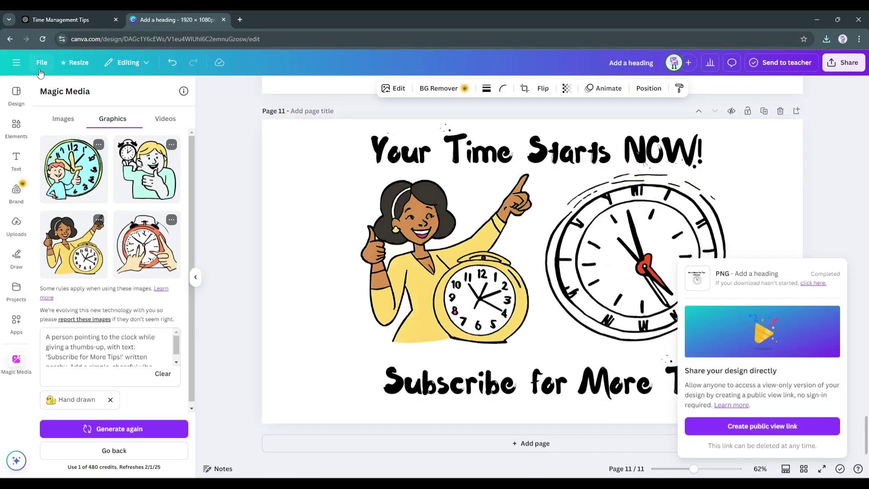
left_click(41, 62)
Step: Start a new blank Video (1080p) design and browse the Apps panel
left_click(68, 124)
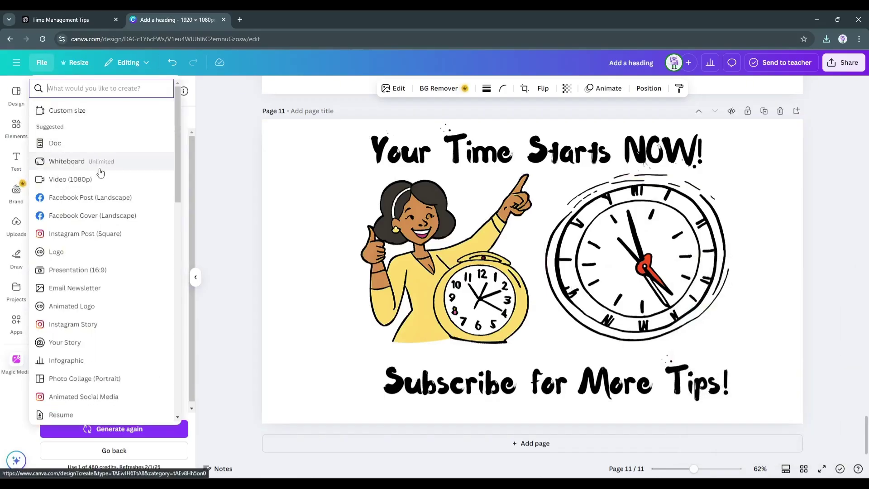
left_click(97, 179)
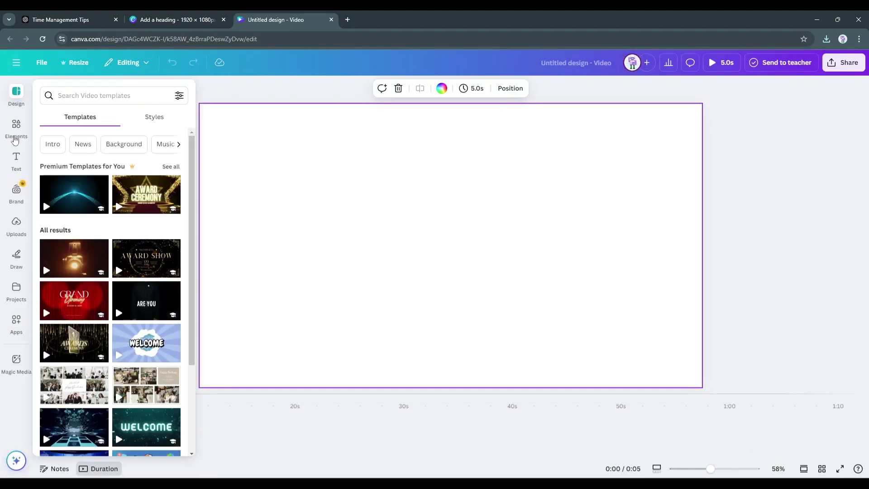
left_click(17, 319)
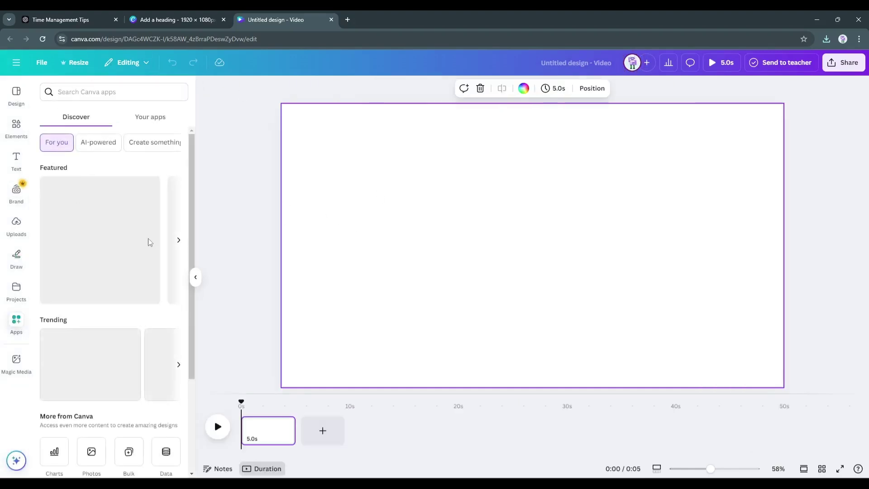
scroll(105, 295, "down", 5)
scroll(105, 295, "down", 10)
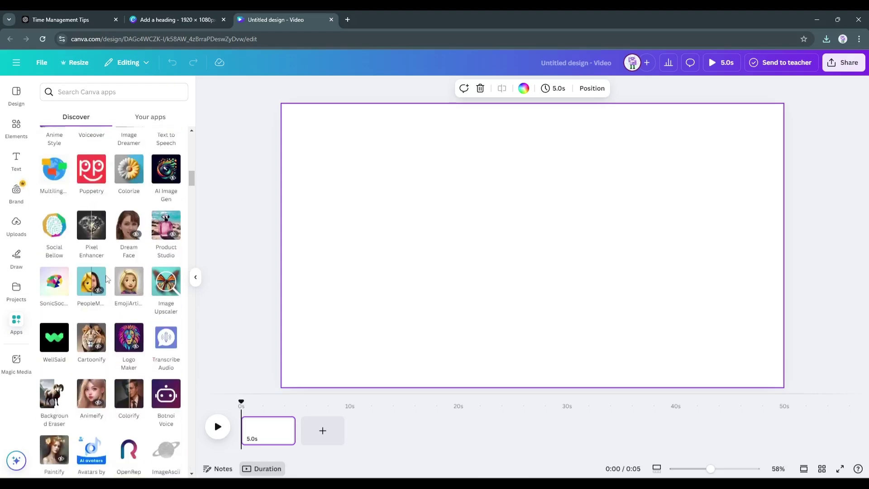
scroll(105, 252, "up", 15)
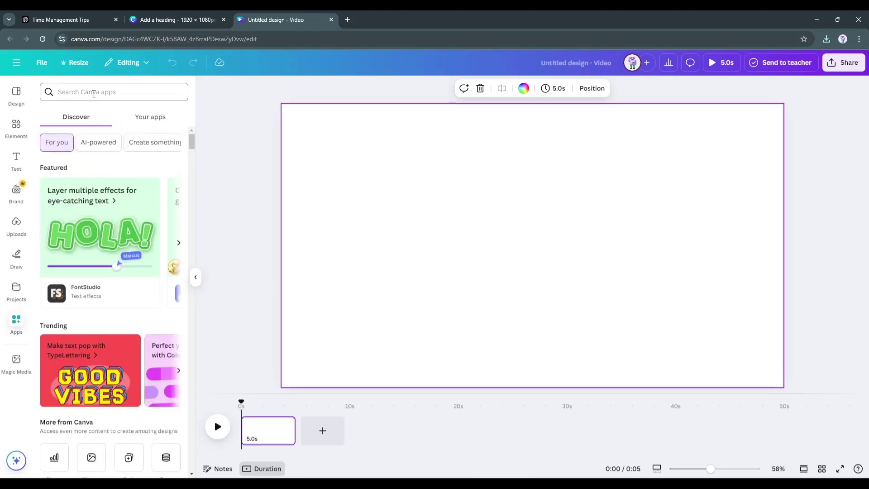
Step: Search the apps for Speed Painter
left_click(94, 93)
type("spEE")
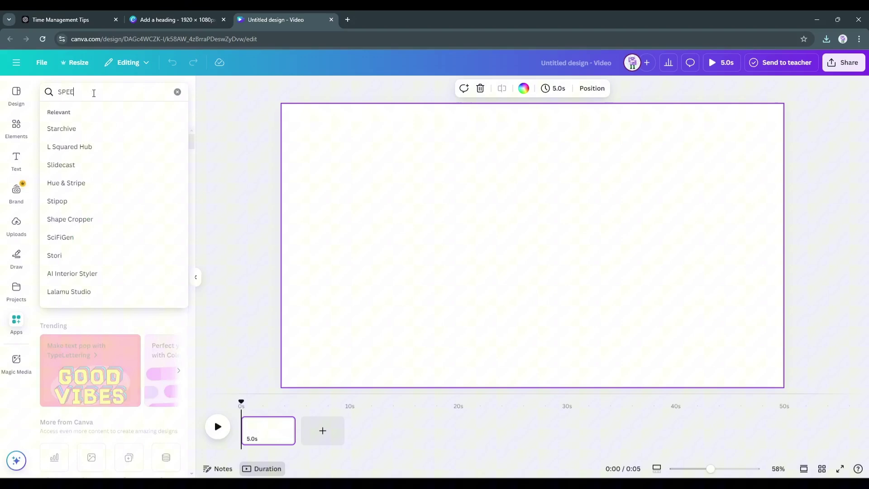
type("D")
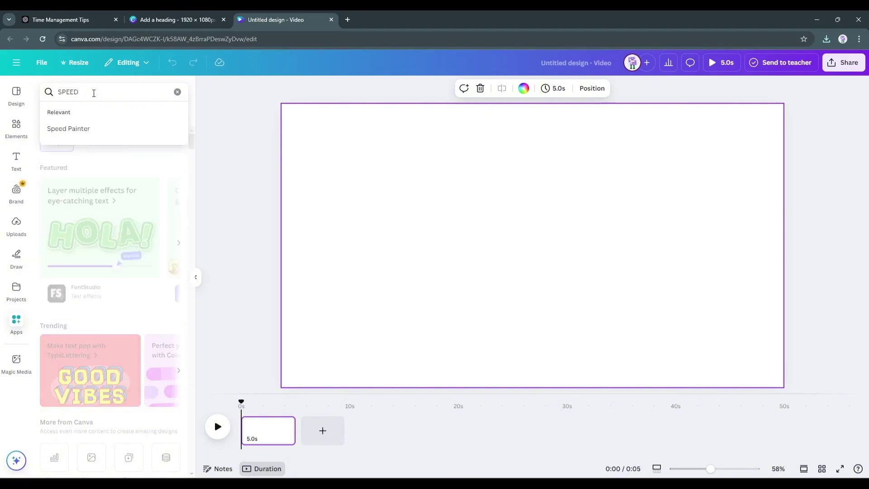
key("Down")
key("Return")
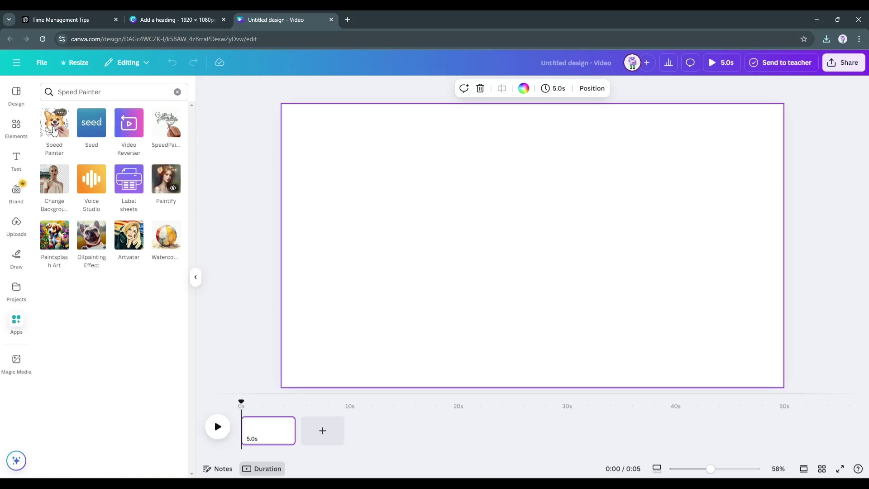
Step: Generate a Speed Painter video from 1.png with 3s sketch and 1s colour fill durations
left_click(55, 128)
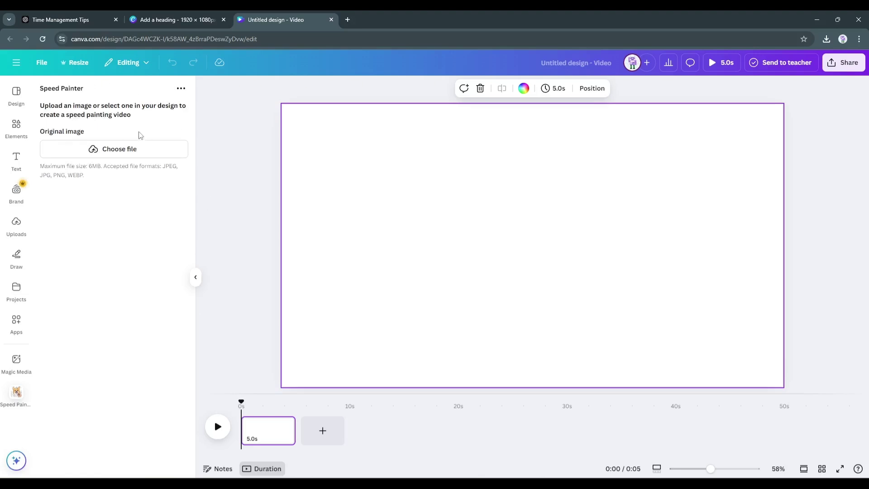
left_click(106, 153)
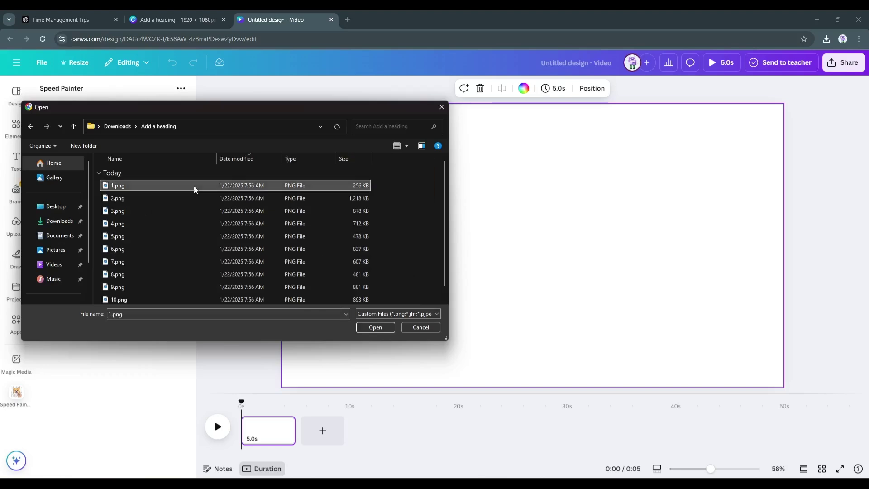
double_click(194, 189)
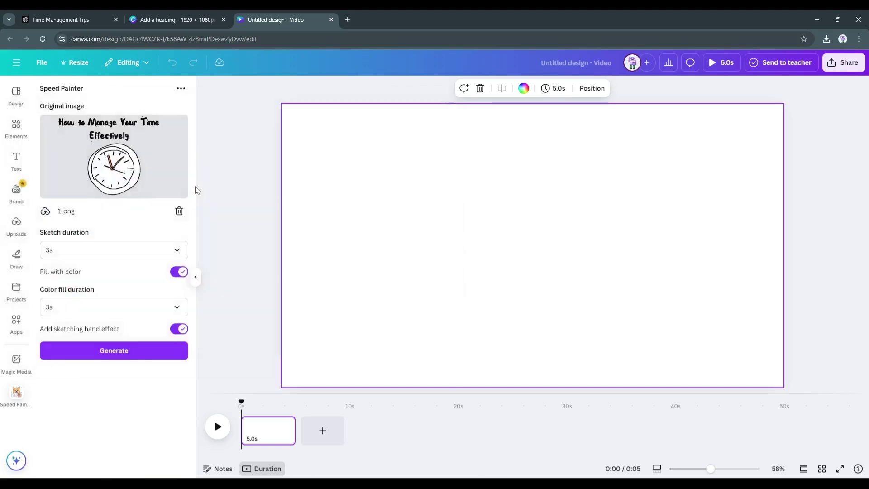
left_click(90, 255)
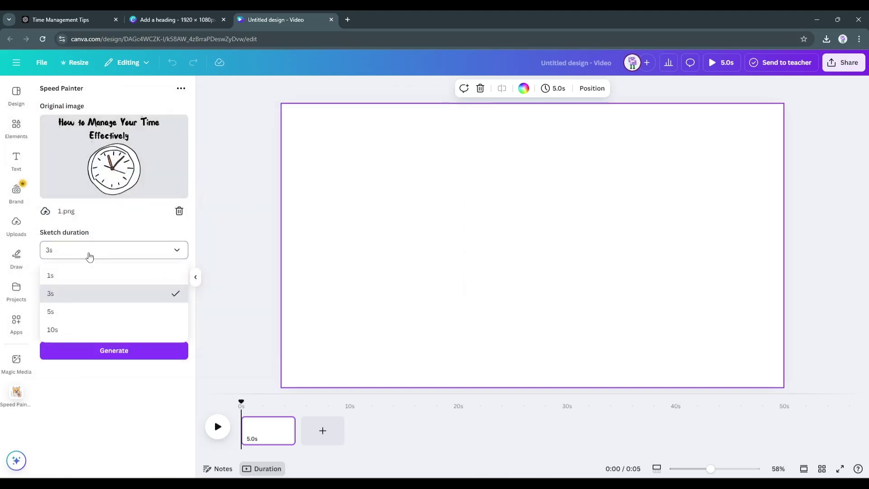
left_click(72, 293)
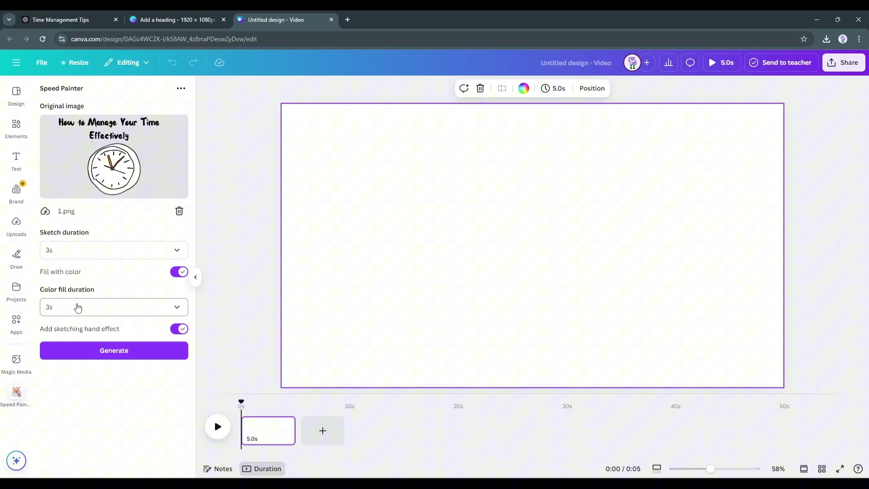
left_click(78, 308)
left_click(83, 333)
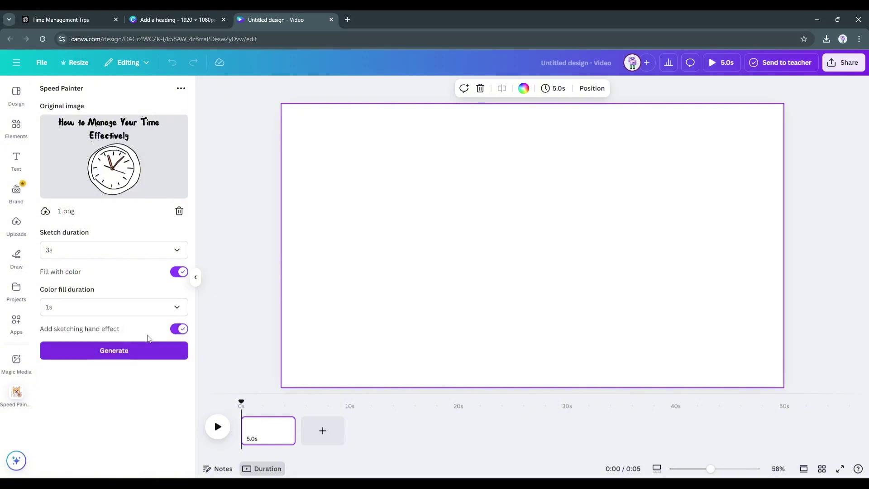
left_click(110, 336)
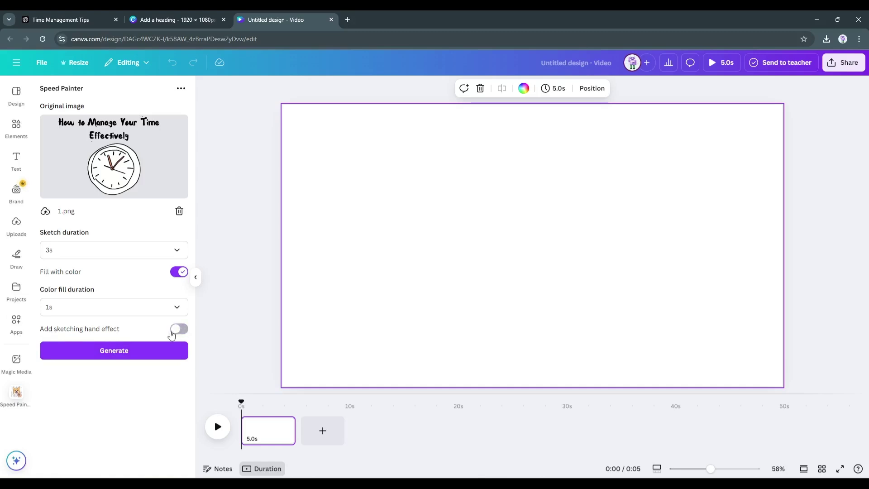
left_click(172, 332)
left_click(132, 356)
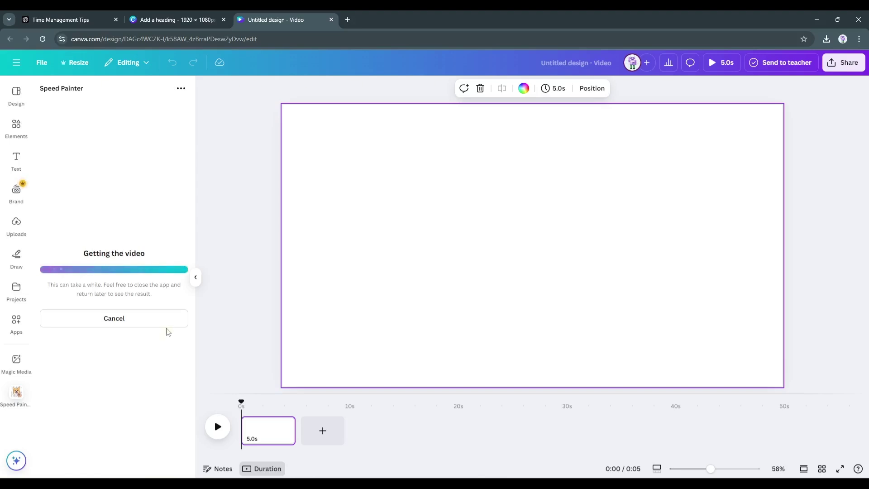
Step: Add the speed-painting clip to the design and enlarge it to fill page 1
left_click(114, 214)
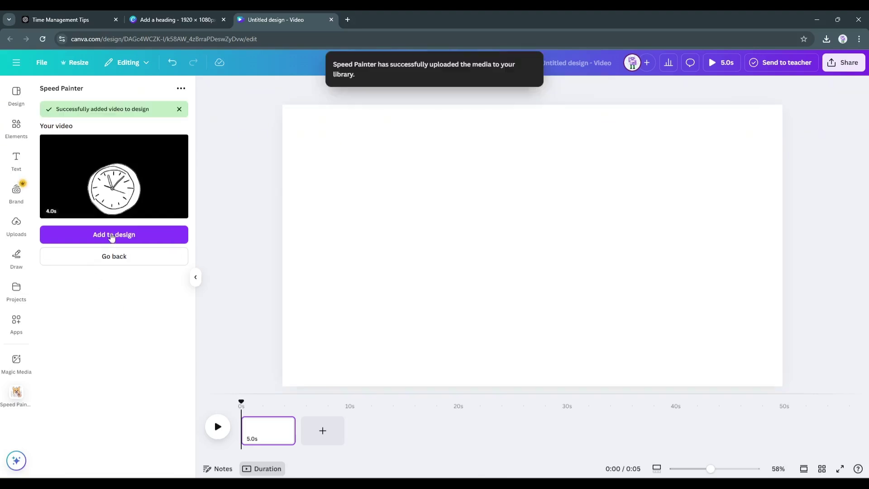
left_click(112, 234)
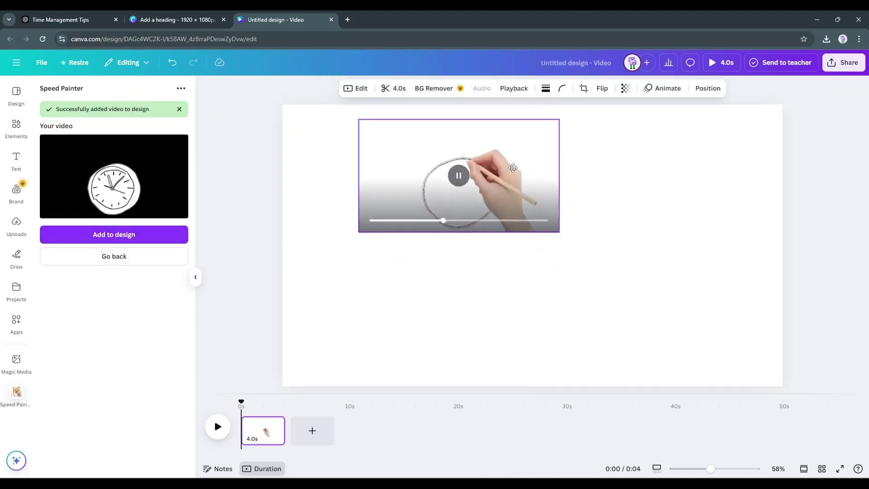
left_click_drag(513, 168, 438, 153)
left_click_drag(482, 216, 785, 366)
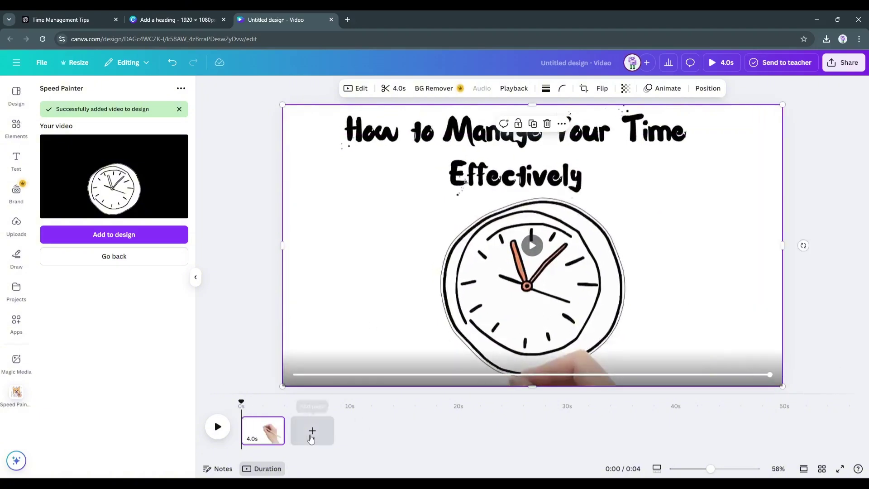
Step: Add a new page and load 2.png into Speed Painter in place of 1.png
left_click(311, 437)
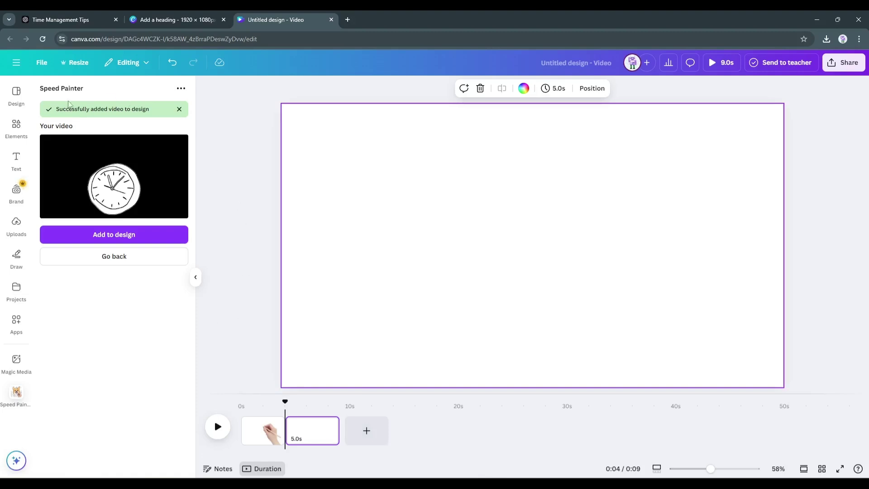
left_click(110, 259)
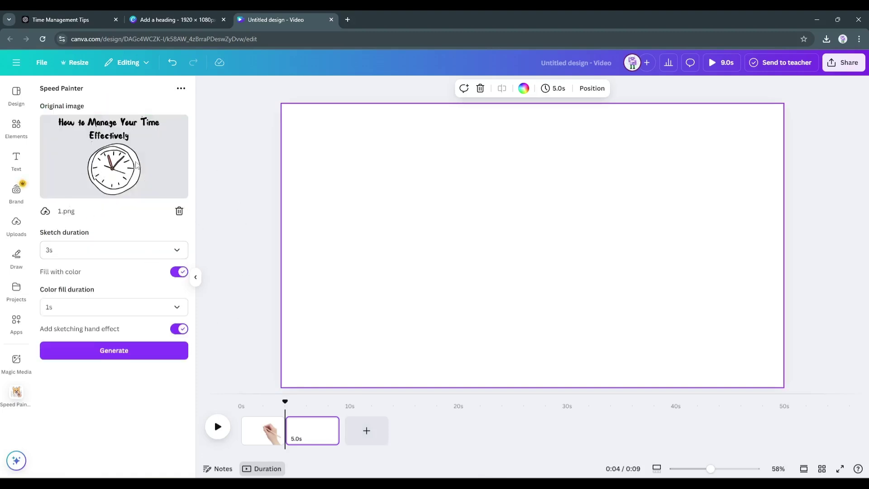
left_click(179, 211)
left_click(116, 151)
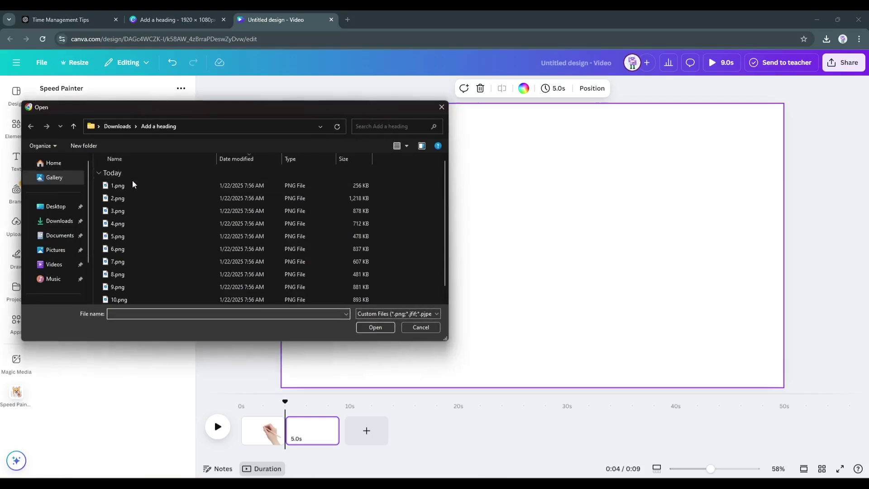
left_click(143, 202)
double_click(143, 202)
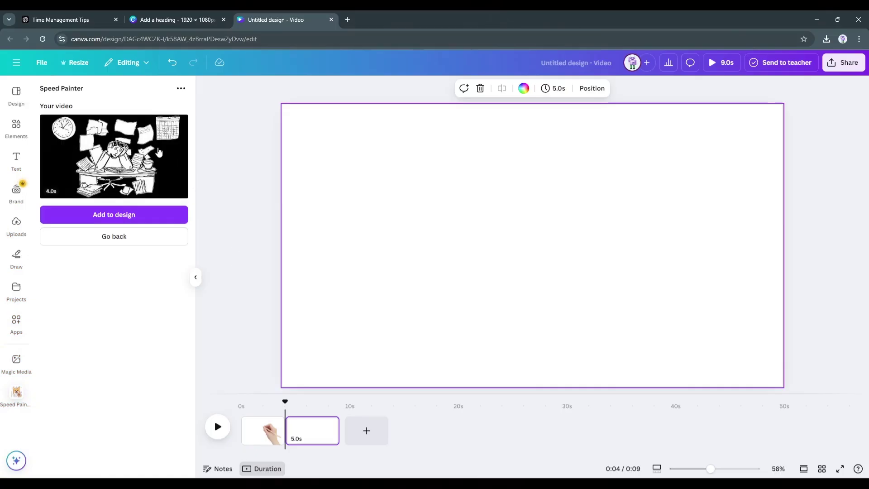
Step: Add the 2.png clip enlarged to fill its page, then generate the 3.png speed-painting video
left_click(105, 209)
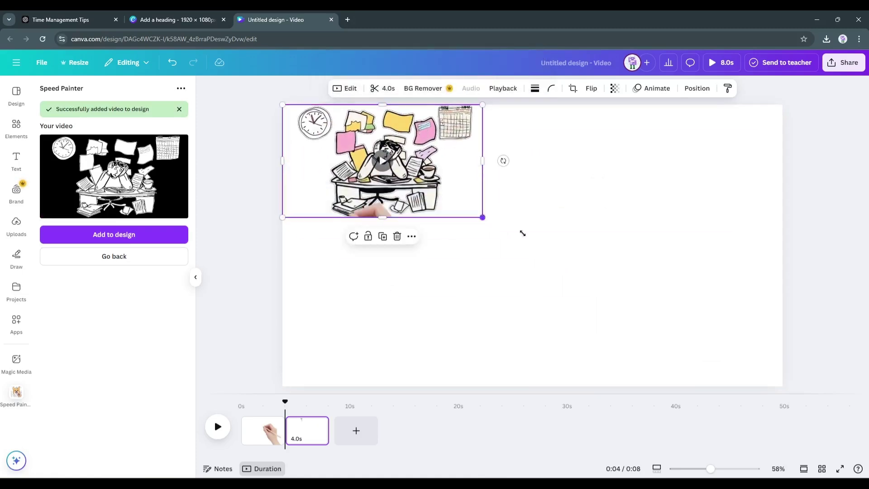
left_click_drag(523, 234, 778, 385)
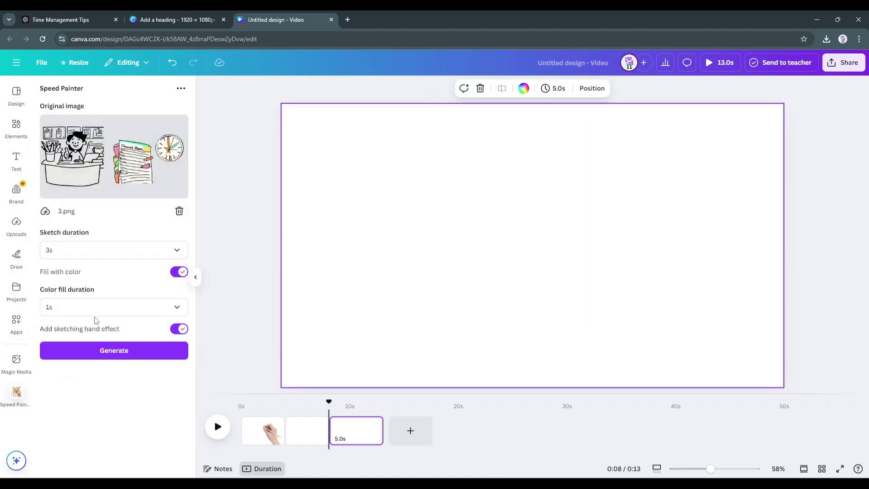
left_click(121, 356)
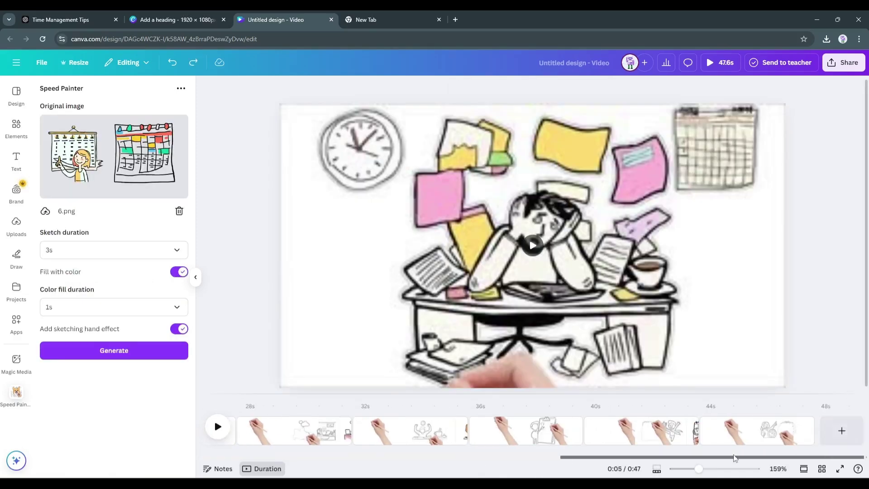
mouse_move(396, 397)
left_mouse_down()
mouse_move(244, 396)
mouse_move(799, 402)
left_mouse_up()
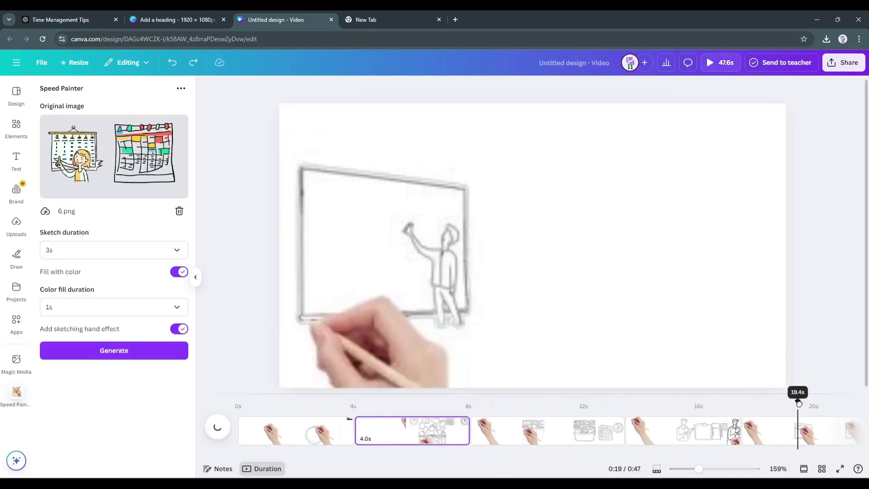
Step: Return to ChatGPT and scroll through the script for the voiceover text
left_click(68, 19)
scroll(409, 227, "up", 15)
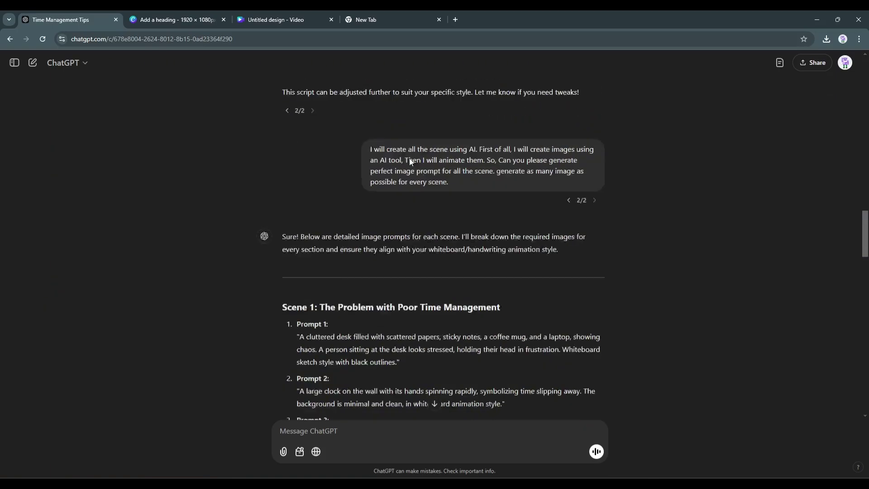
scroll(398, 156, "up", 1)
scroll(365, 149, "down", 5)
scroll(349, 150, "up", 11)
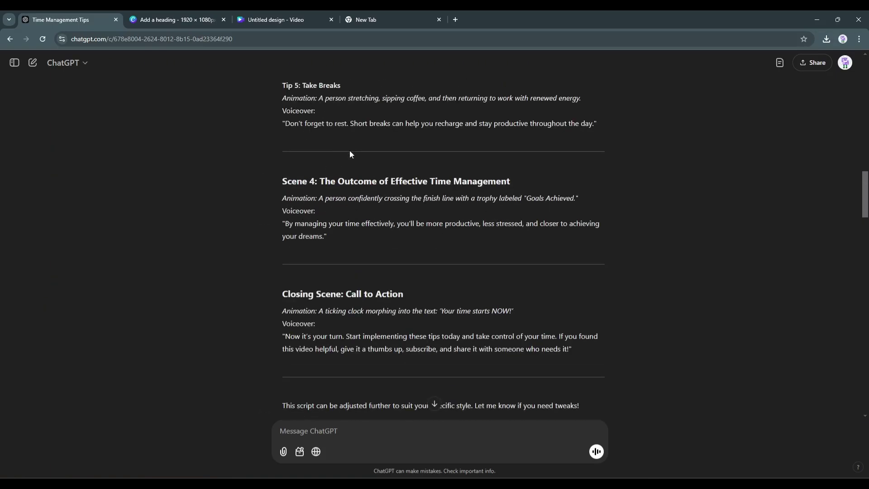
scroll(350, 151, "up", 20)
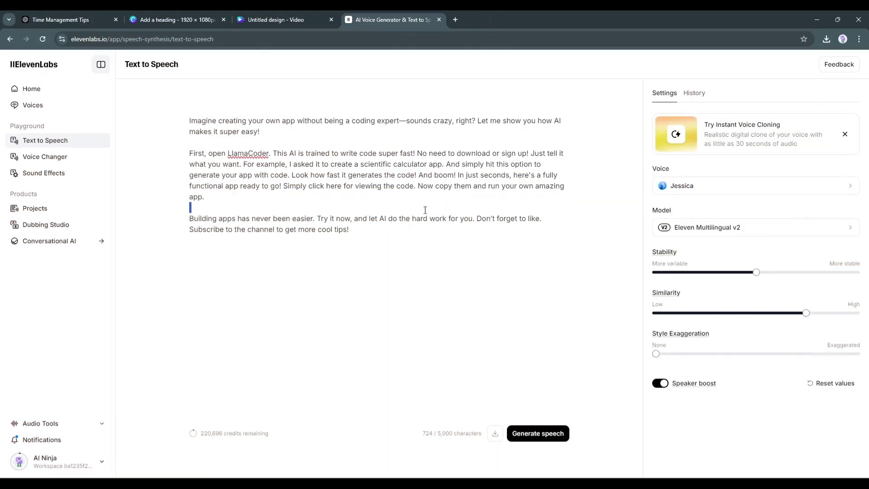
Step: Clear the old ElevenLabs text and paste in the Scene 1 voiceover line from ChatGPT
key("ctrl+a")
key("BackSpace")
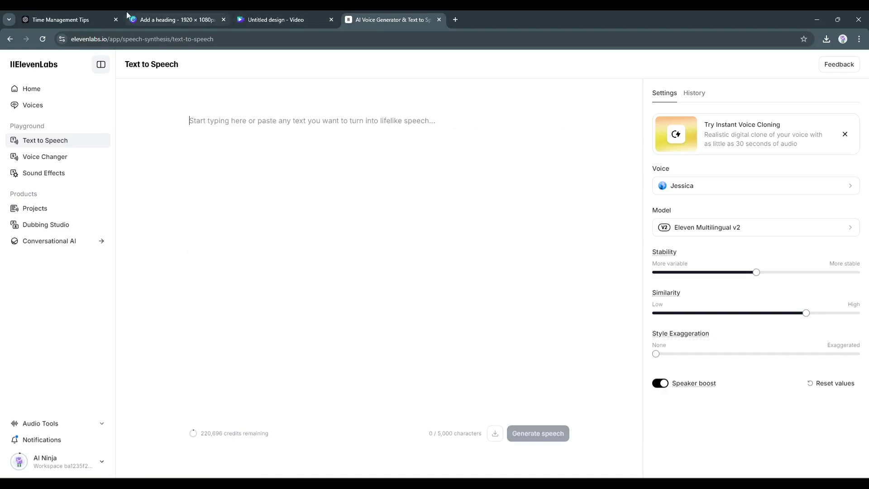
left_click(104, 18)
scroll(434, 226, "up", 1)
left_click_drag(282, 183, 590, 184)
left_click_drag(284, 297, 526, 309)
left_click(392, 20)
type("Do you ever feel like there just aren’t enough hours in the day? Like you’re always running out of time but never getting much done? That’s a sign of poor time management.")
Step: Add the Scene 2 and Scene 3 voiceover lines from ChatGPT to the script
left_click(68, 19)
scroll(435, 272, "down", 3)
left_click_drag(284, 285, 576, 285)
left_click(392, 20)
type("Effective time management is key to productivity, reducing stress, and achieving your goals.")
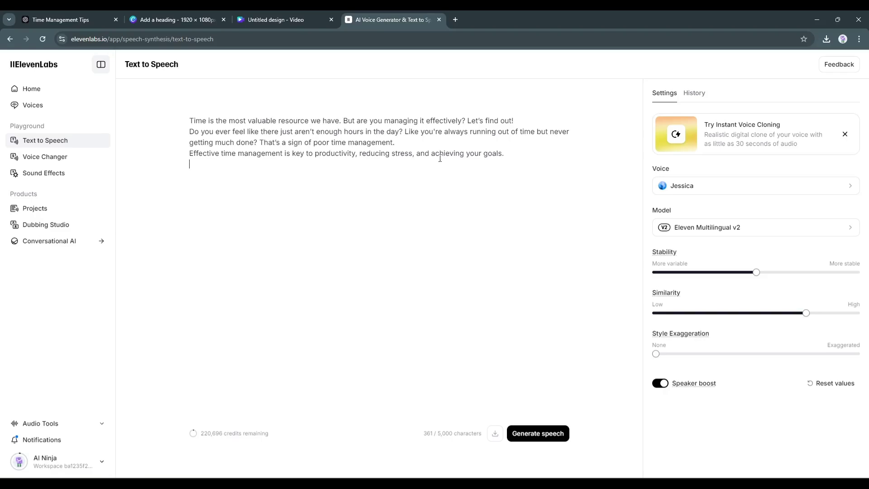
left_click(68, 20)
left_click_drag(284, 260, 407, 284)
left_click(392, 20)
type("Start by identifying what’s most important and focus on those tasks first. Use tools like the Eisenhower Matrix to prioritize effectively.")
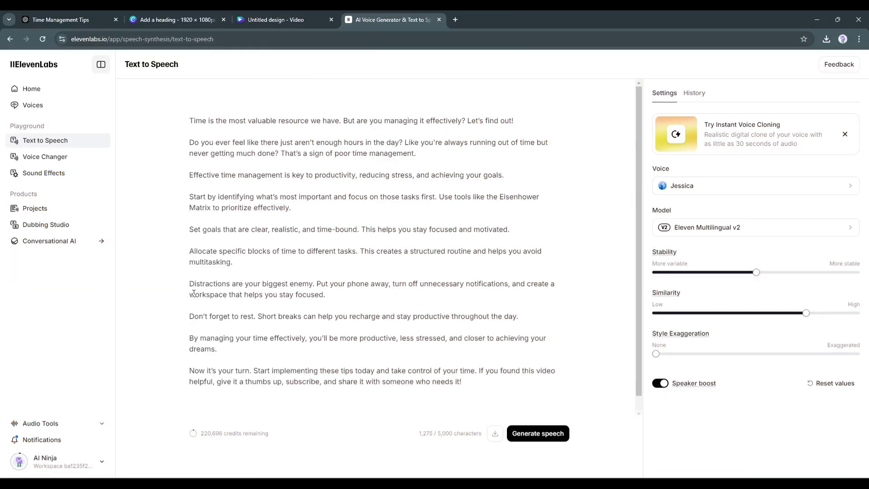
Step: Generate the 1,275-character script as speech in Jessica's voice and download the audio
scroll(415, 247, "down", 1)
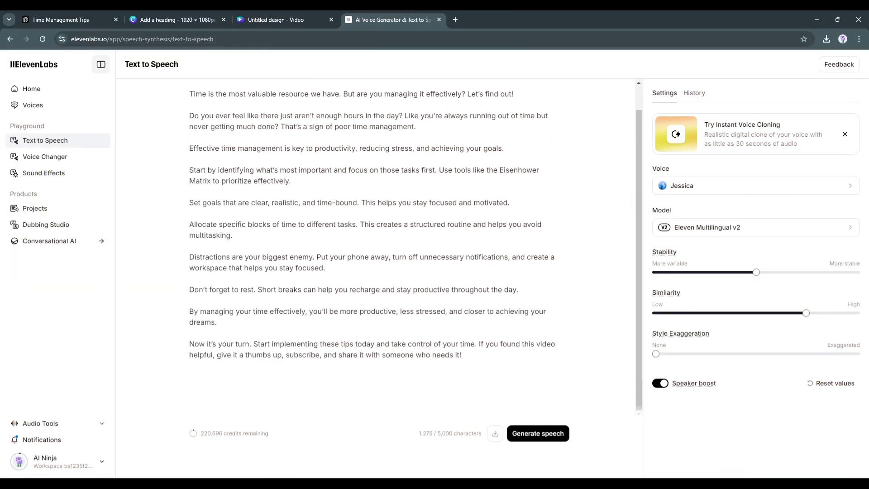
left_click(523, 439)
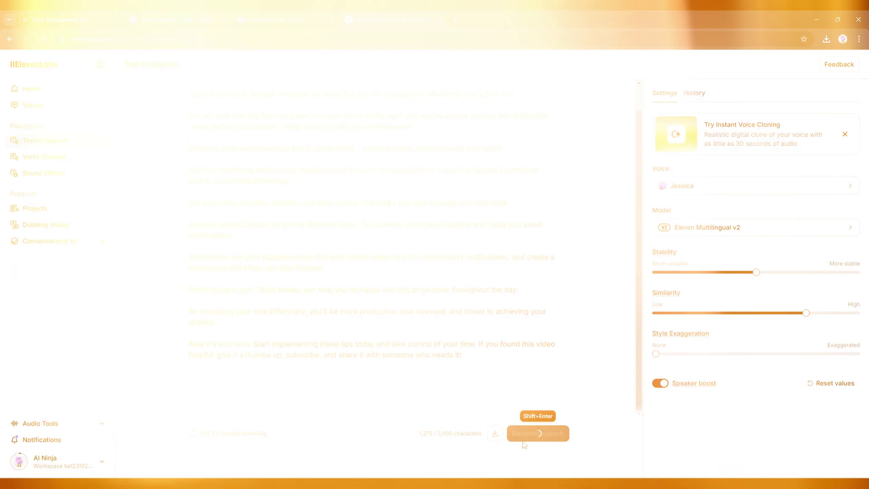
left_click(491, 400)
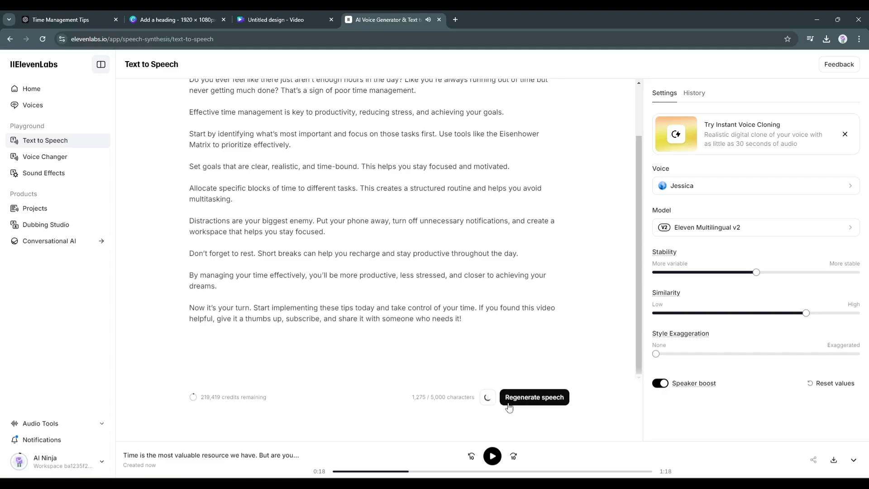
scroll(532, 225, "up", 2)
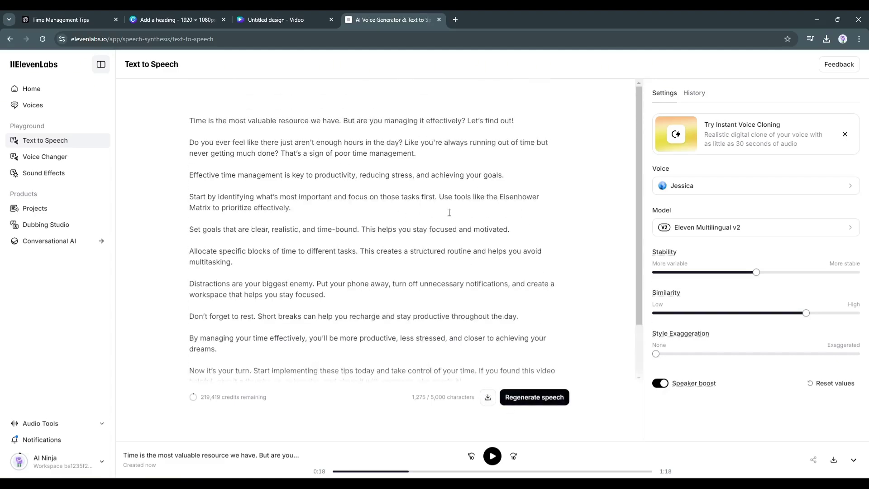
Step: Upload the downloaded ElevenLabs voiceover mp3 to Canva and place it under the video clips
left_click(270, 14)
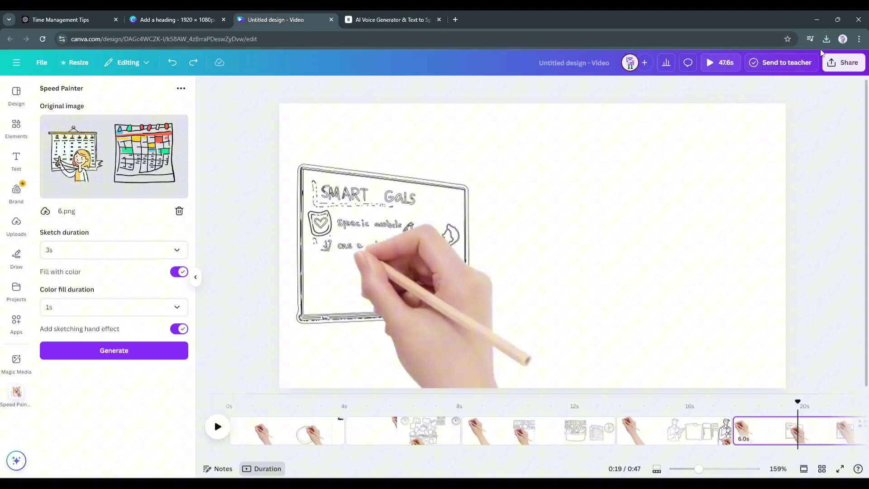
left_click(827, 39)
left_click_drag(770, 82, 453, 436)
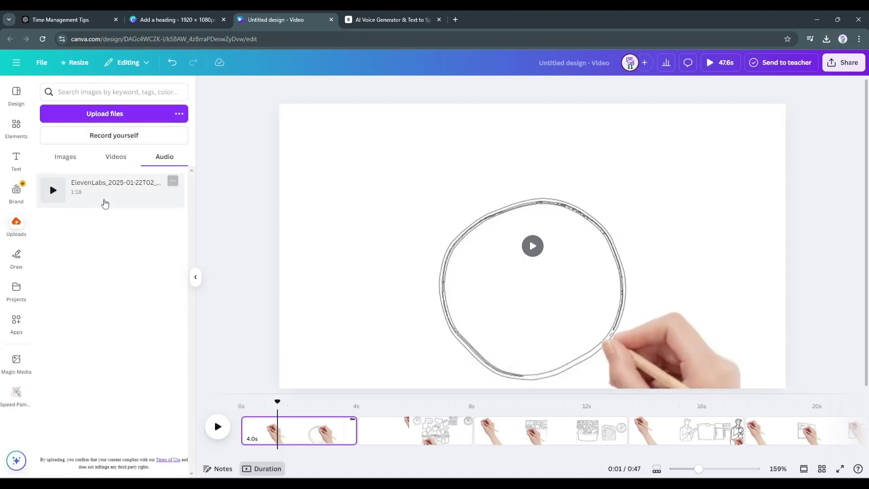
left_click_drag(107, 202, 244, 440)
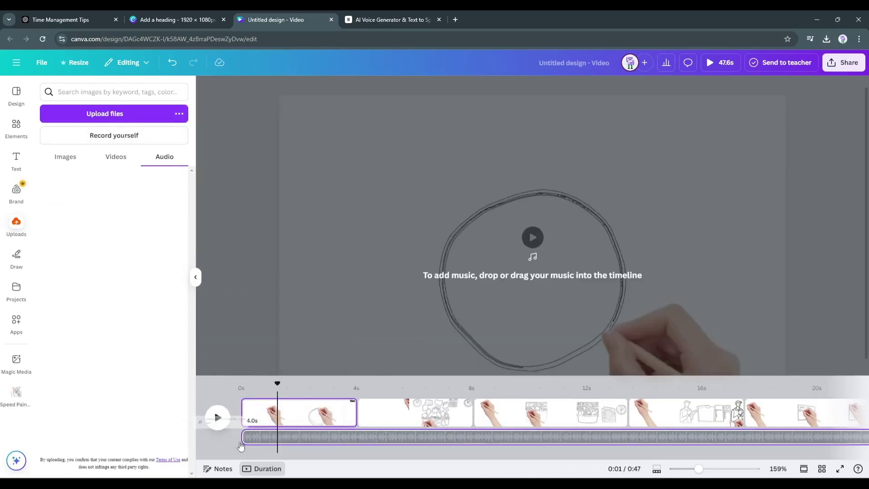
Step: Slow the first and second sketch clips to 0.75 speed
left_click(243, 380)
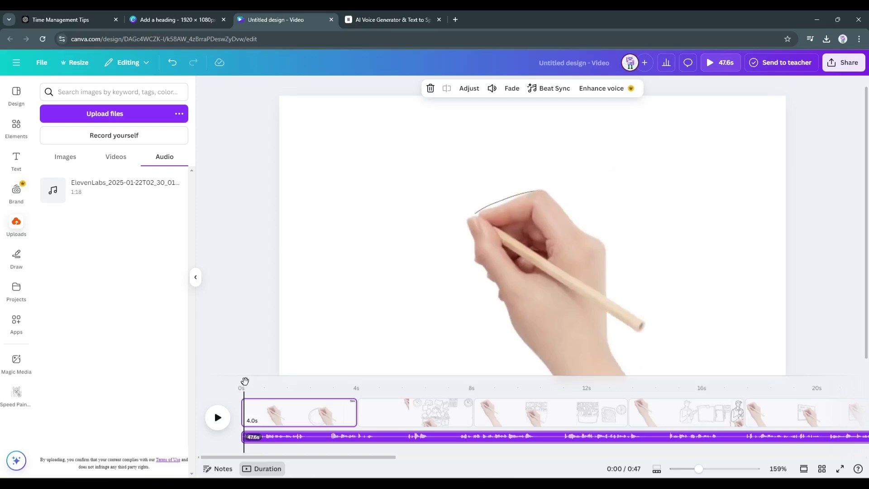
left_click_drag(245, 381, 316, 383)
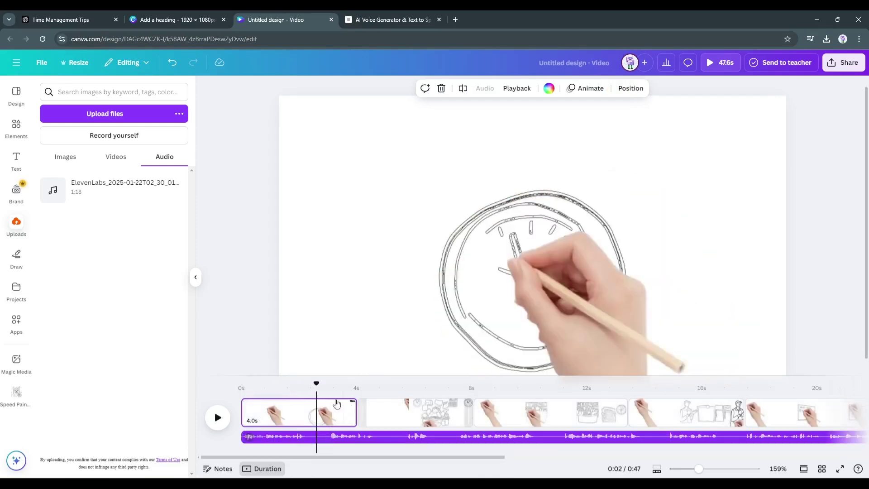
left_click(516, 88)
left_click_drag(523, 124, 491, 124)
left_click(534, 243)
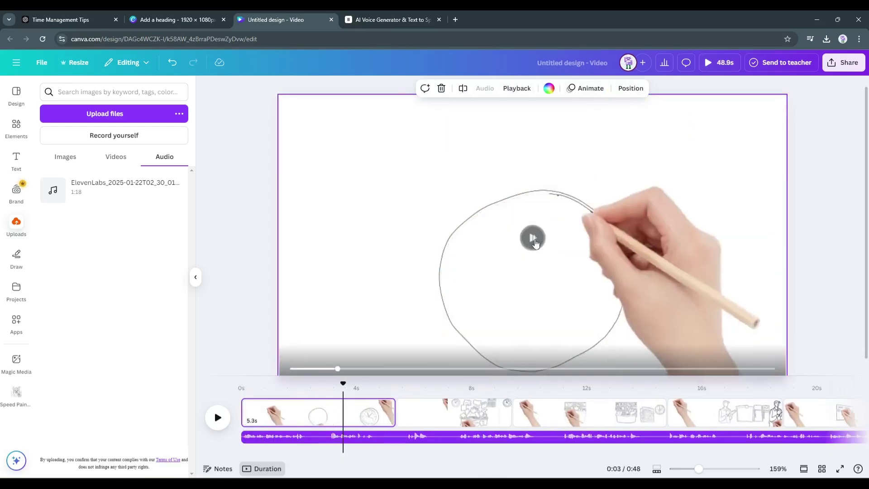
left_click_drag(343, 383, 398, 384)
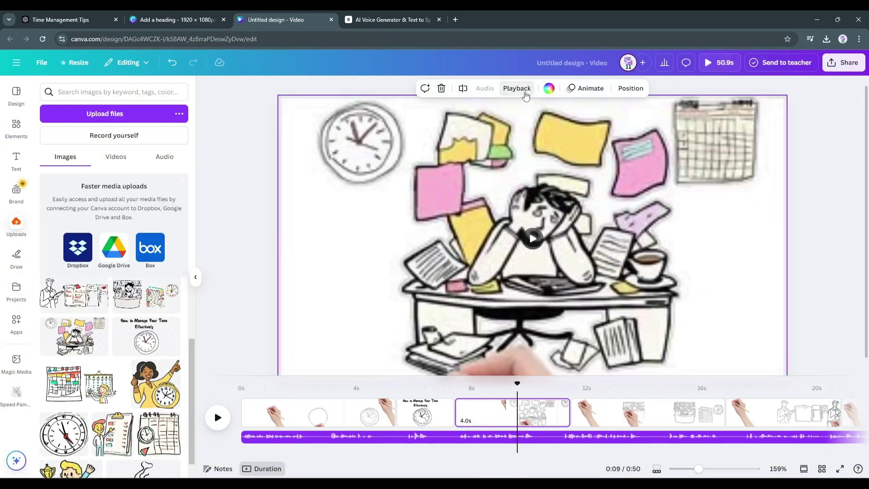
left_click(521, 89)
left_click_drag(523, 125, 489, 129)
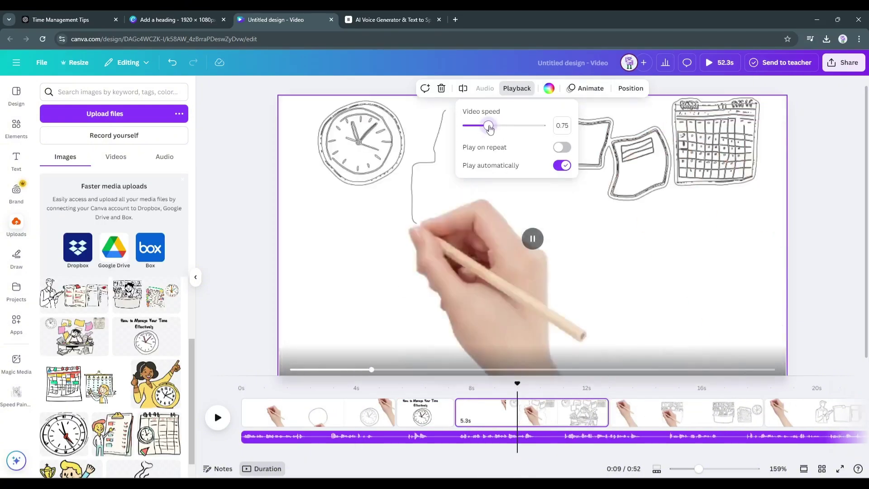
left_click(599, 384)
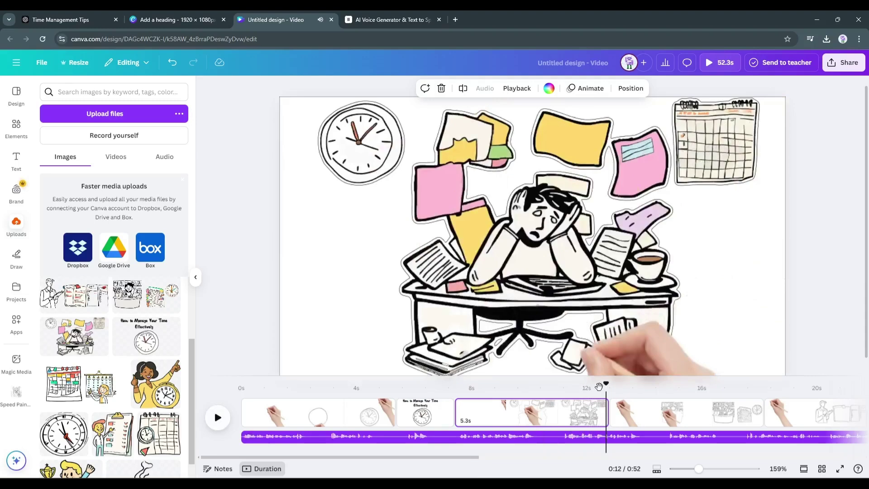
left_click_drag(602, 385, 518, 385)
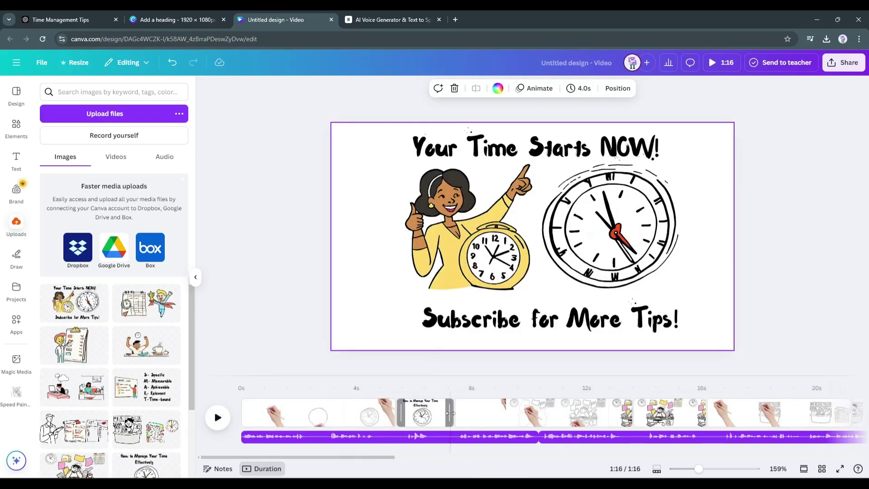
Step: Add a Slide transition at the join between the opening clips
left_click(450, 412)
left_click(451, 413)
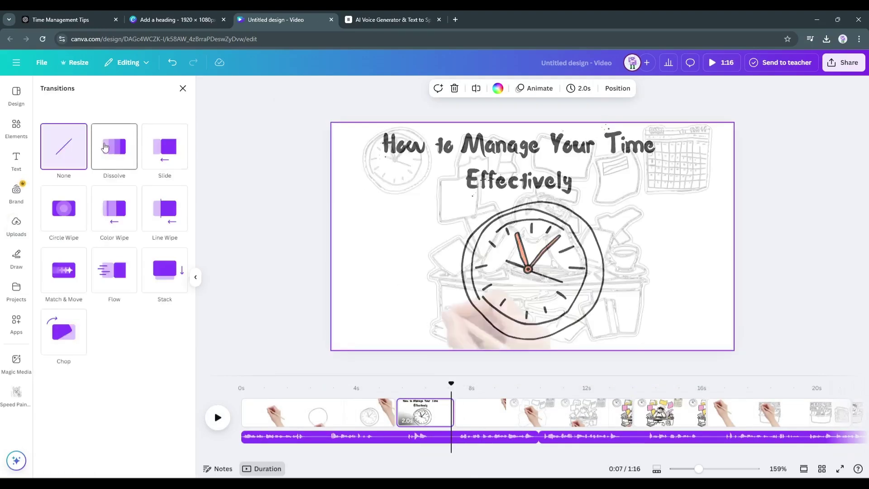
left_click(163, 150)
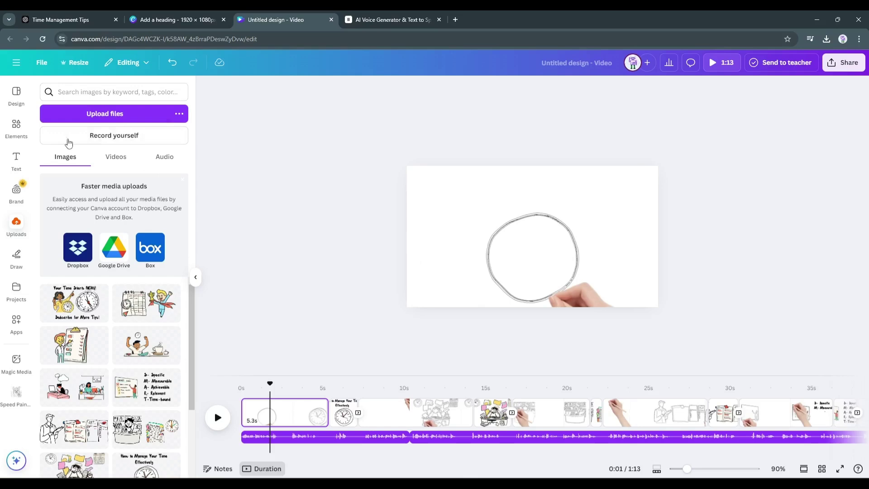
Step: Find the Garden track under Music audio elements and lay it under the whole video
left_click(17, 126)
left_click(80, 109)
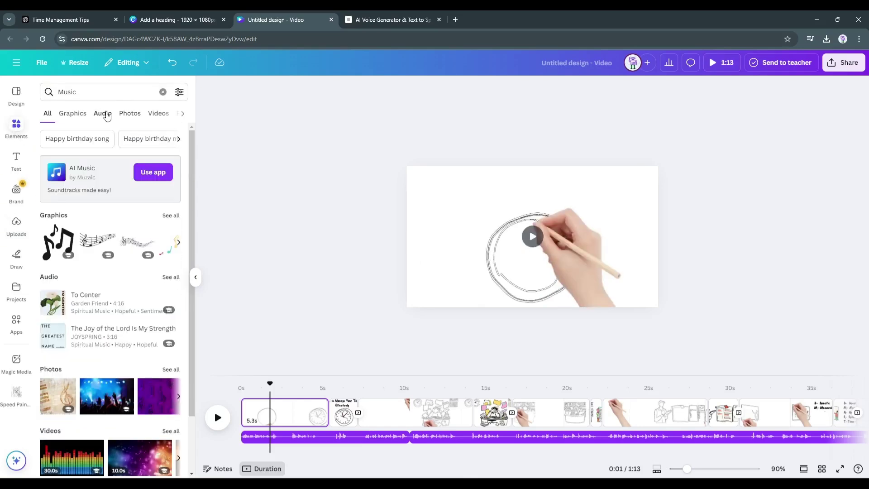
left_click(105, 113)
scroll(52, 271, "down", 5)
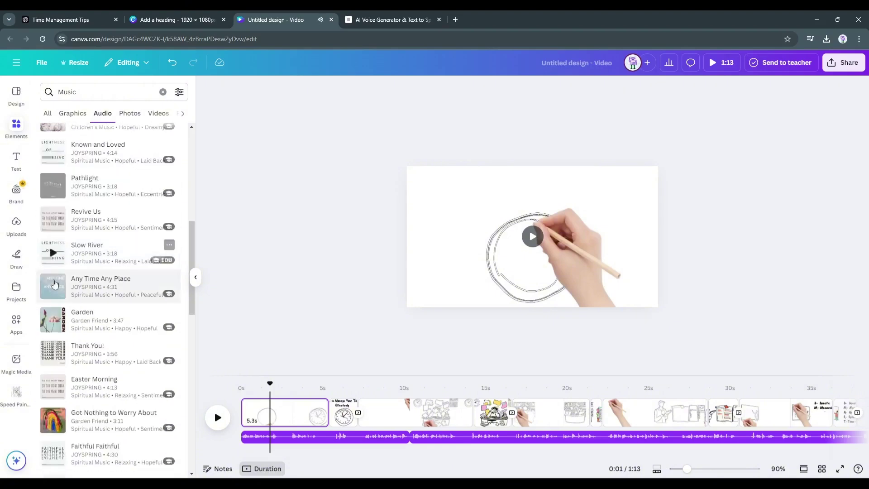
left_click_drag(52, 324, 401, 441)
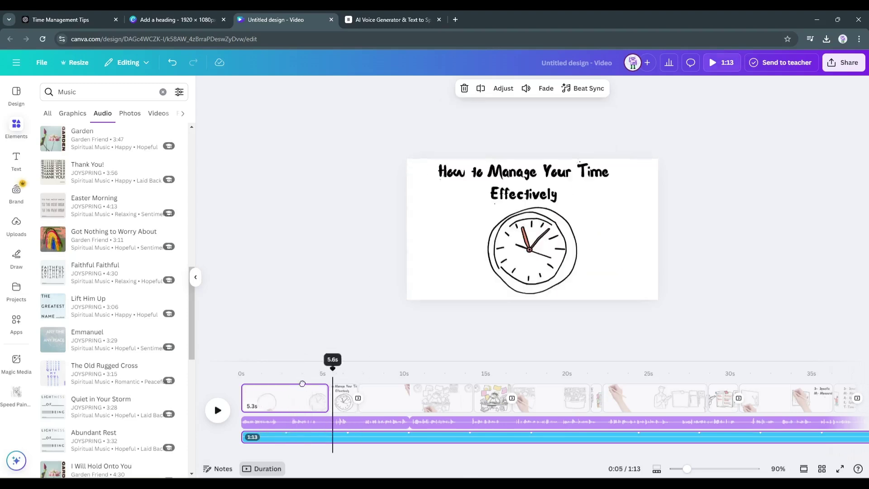
Step: Open Canva's Share menu for the video design
left_click(848, 60)
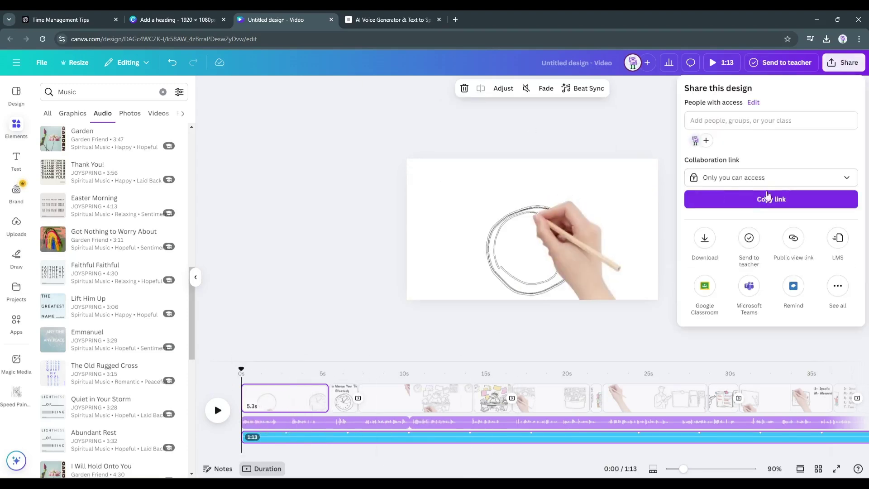